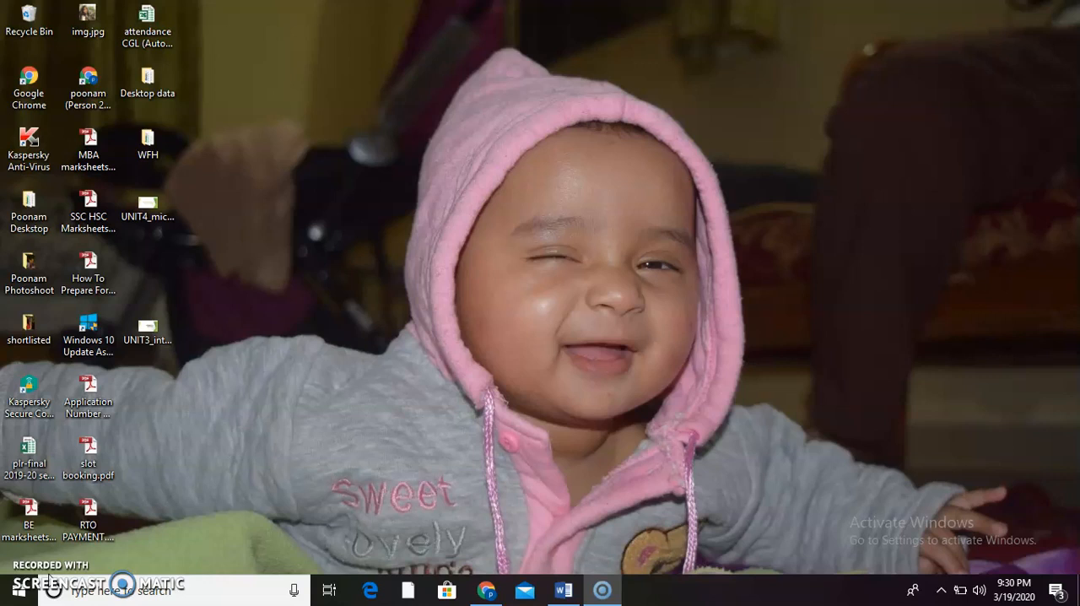
- Switch to Google Chrome, go to the open Gmail page and close the DAILY _REPORT.xlsx attachment preview
left_click(406, 585)
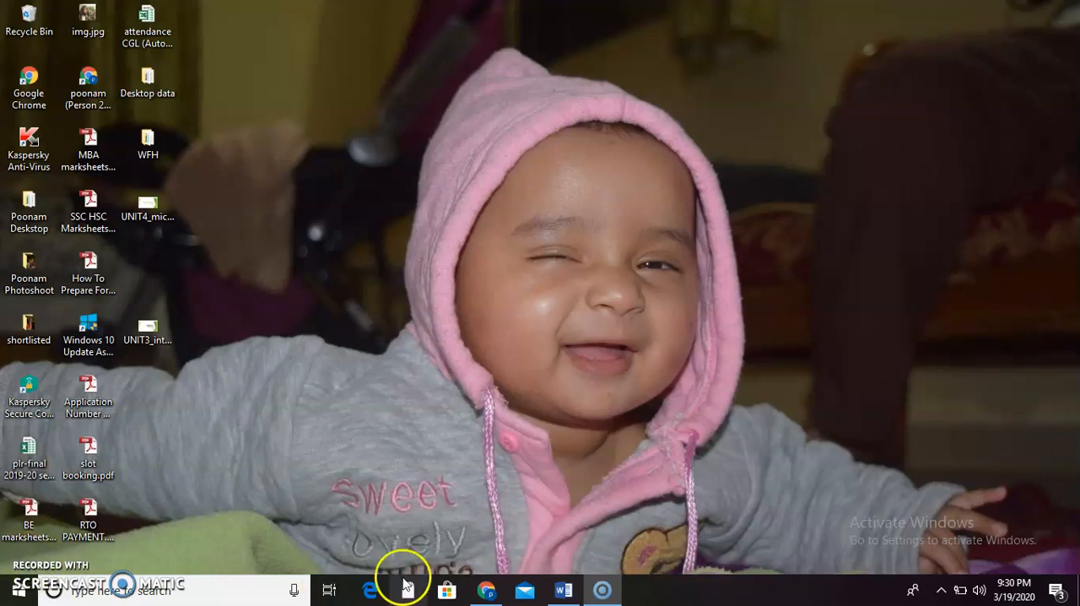
left_click(475, 593)
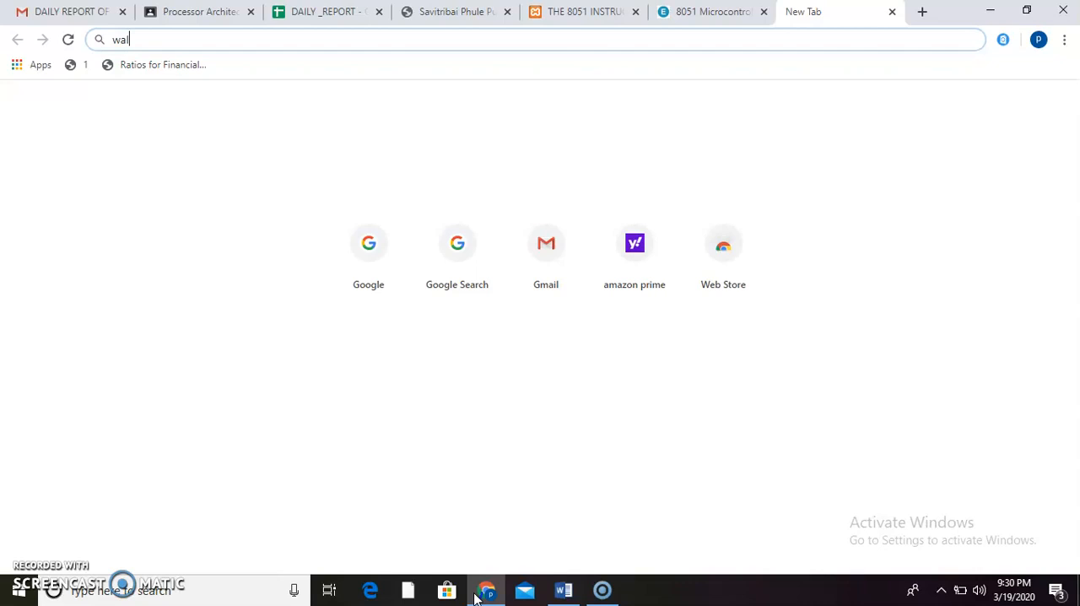
left_click(38, 17)
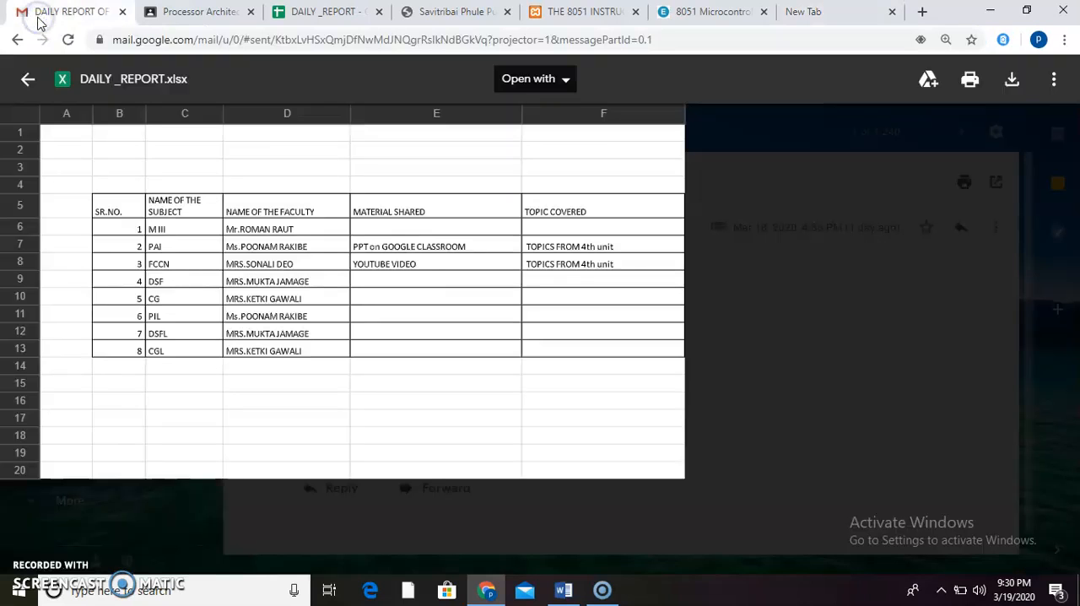
left_click(29, 80)
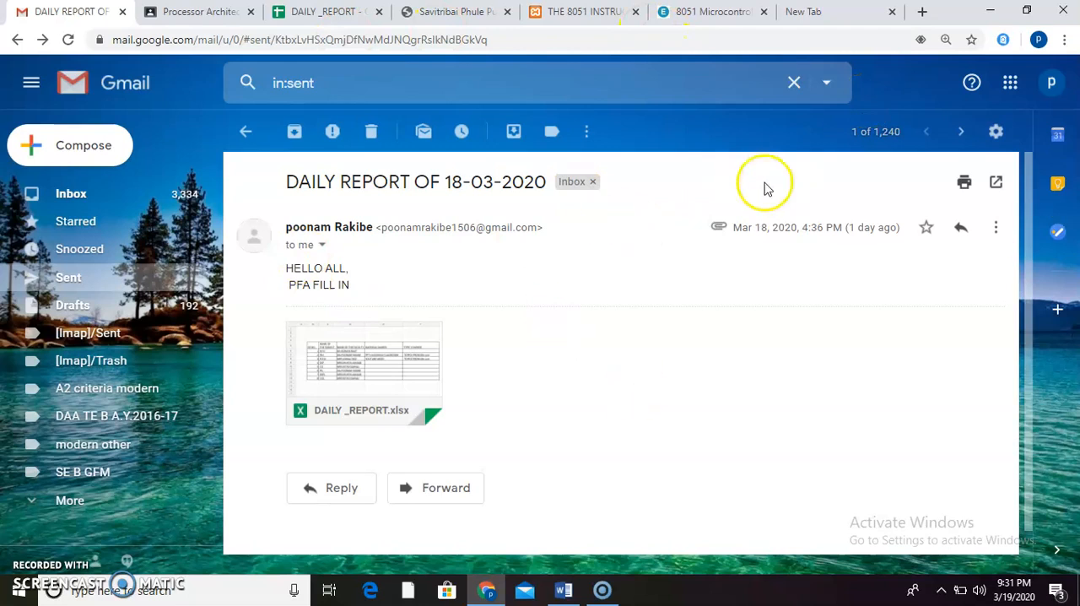
- Open Google Classroom from Gmail's list of Google apps
left_click(1011, 97)
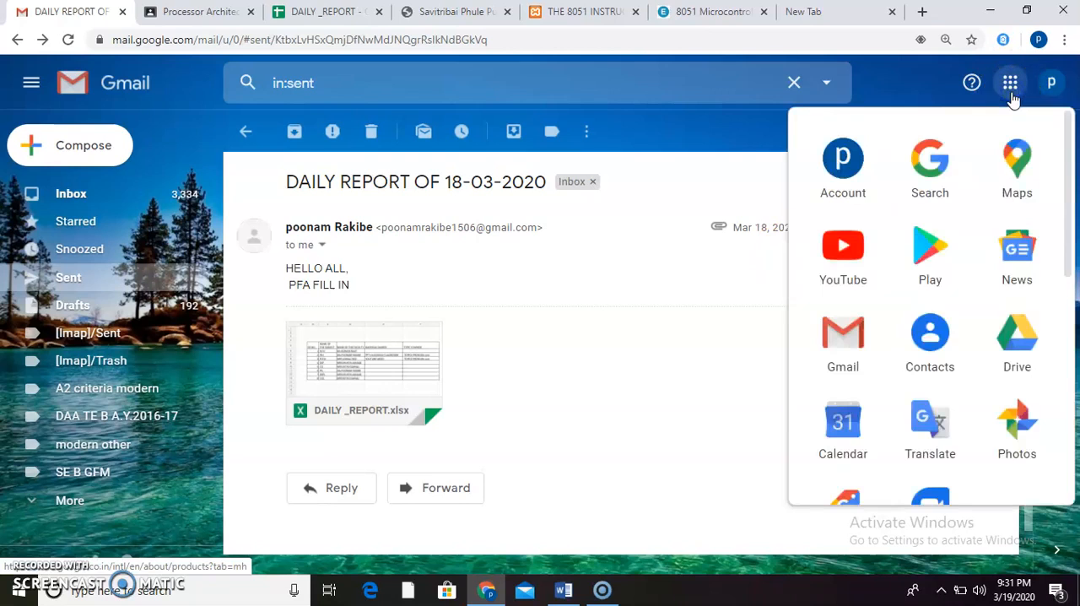
left_click_drag(1061, 157, 1065, 218)
scroll(1065, 253, "down", 3)
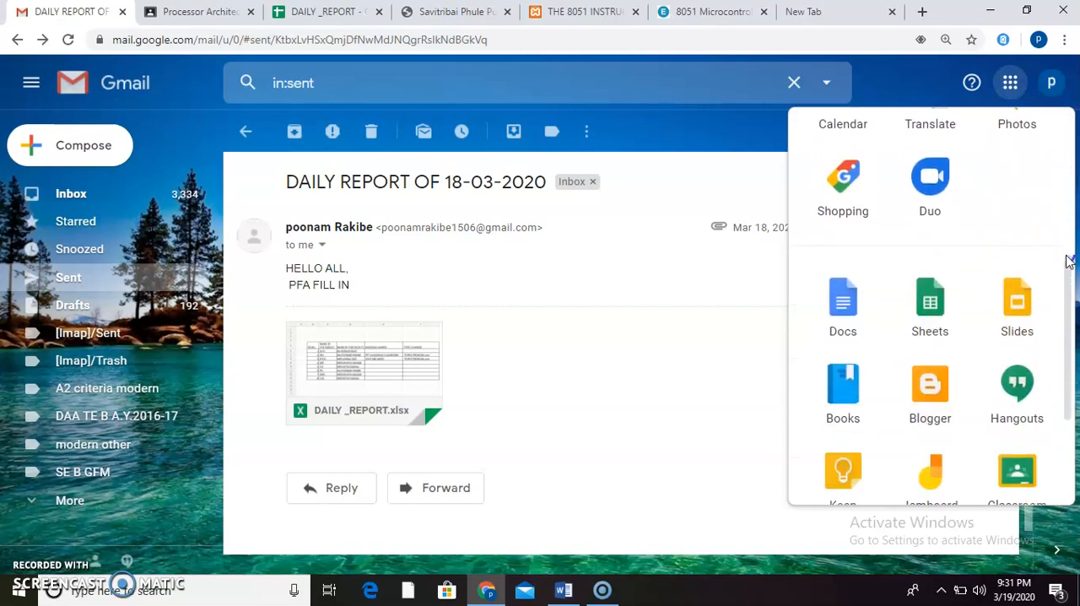
scroll(1068, 261, "up", 5)
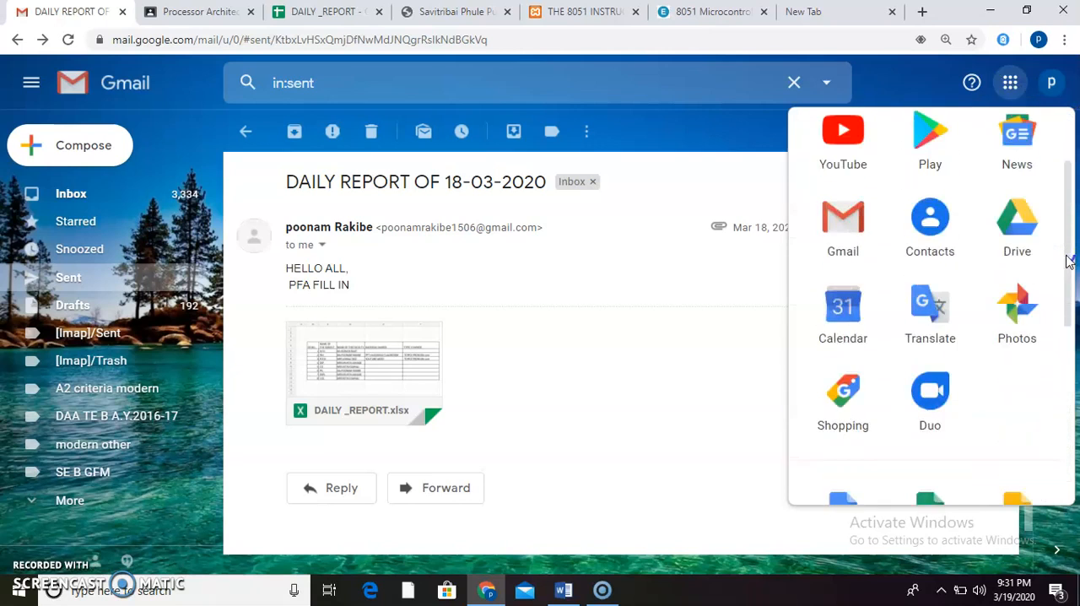
scroll(1068, 259, "up", 1)
left_click_drag(1069, 144, 1079, 354)
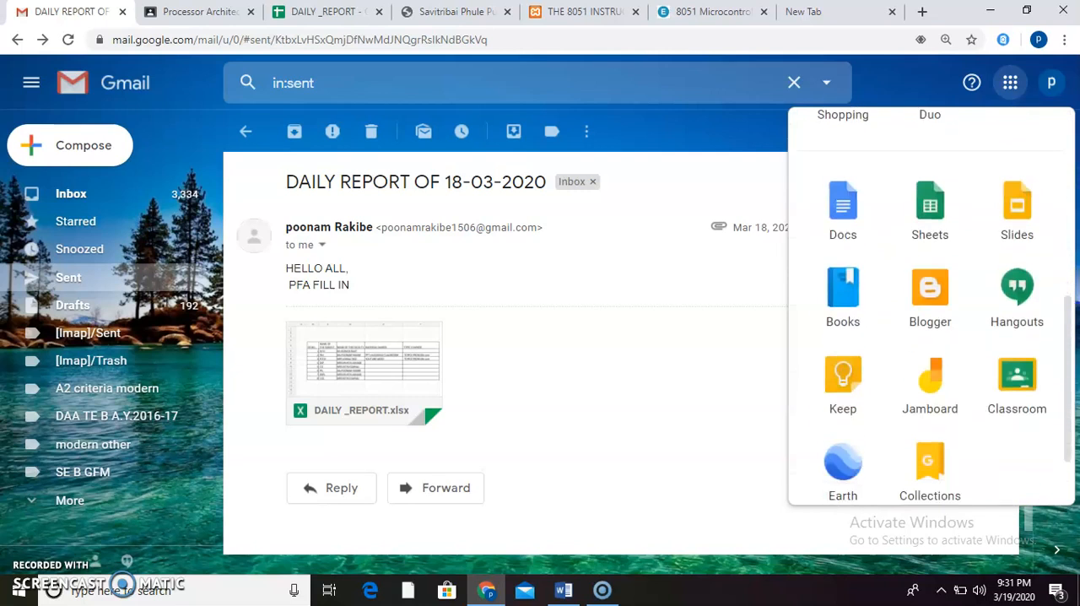
left_click(1027, 395)
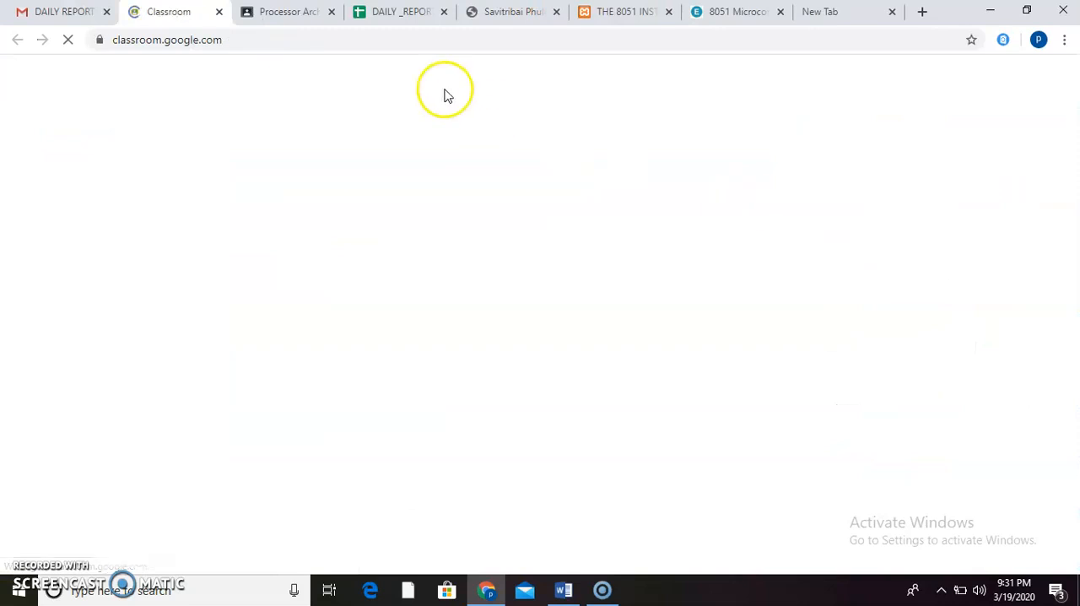
- Close the DAILY _REPORT spreadsheet page and the Savitribai Phule page in the browser
left_click(444, 11)
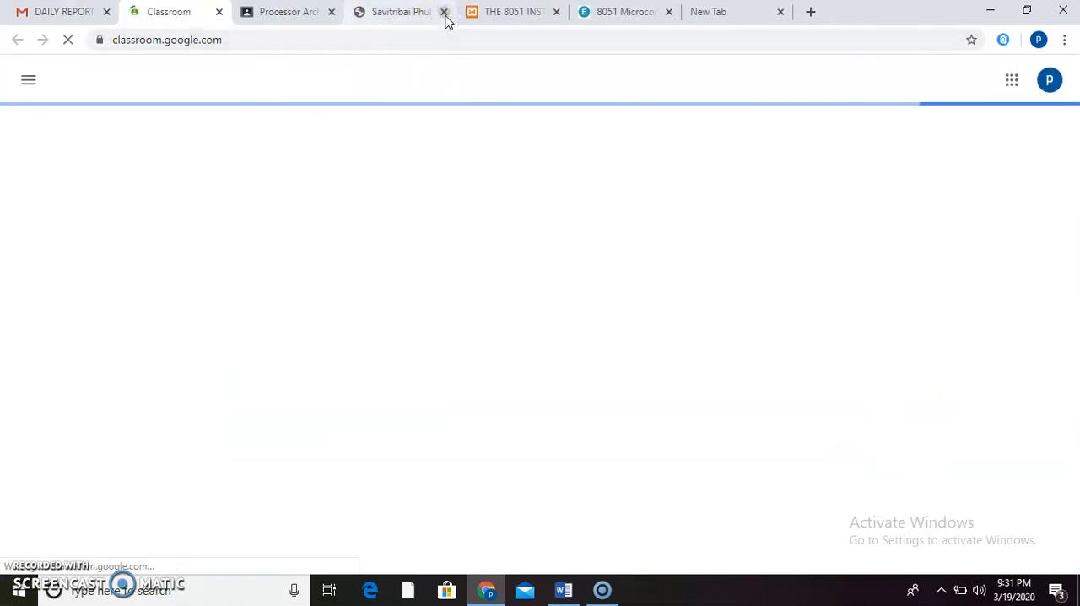
left_click(444, 11)
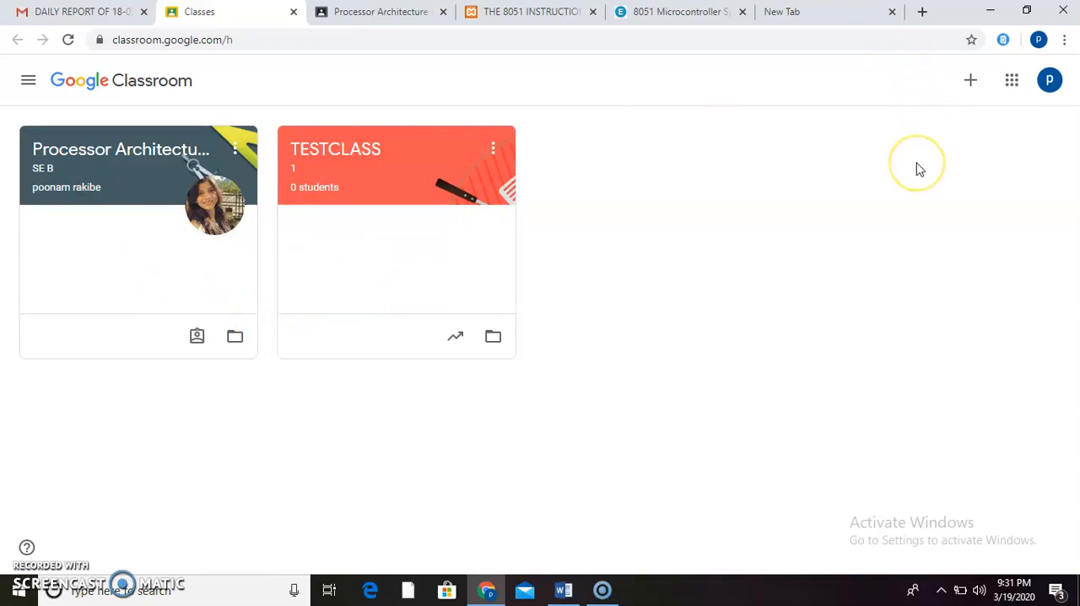
- Start creating a new class and accept the notice about not using Classroom at a school with students
left_click(970, 88)
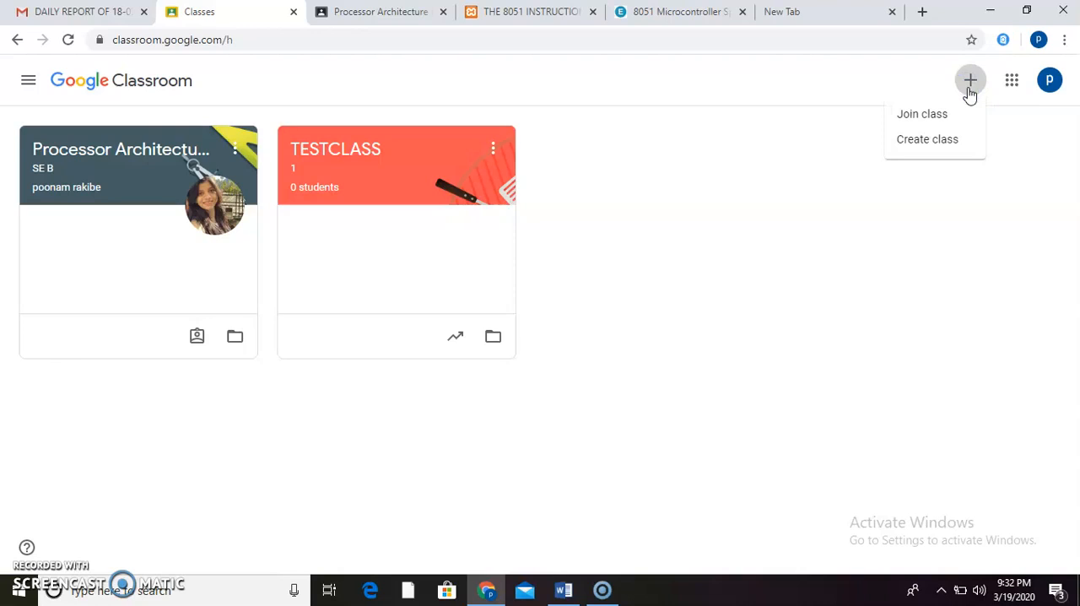
left_click(942, 141)
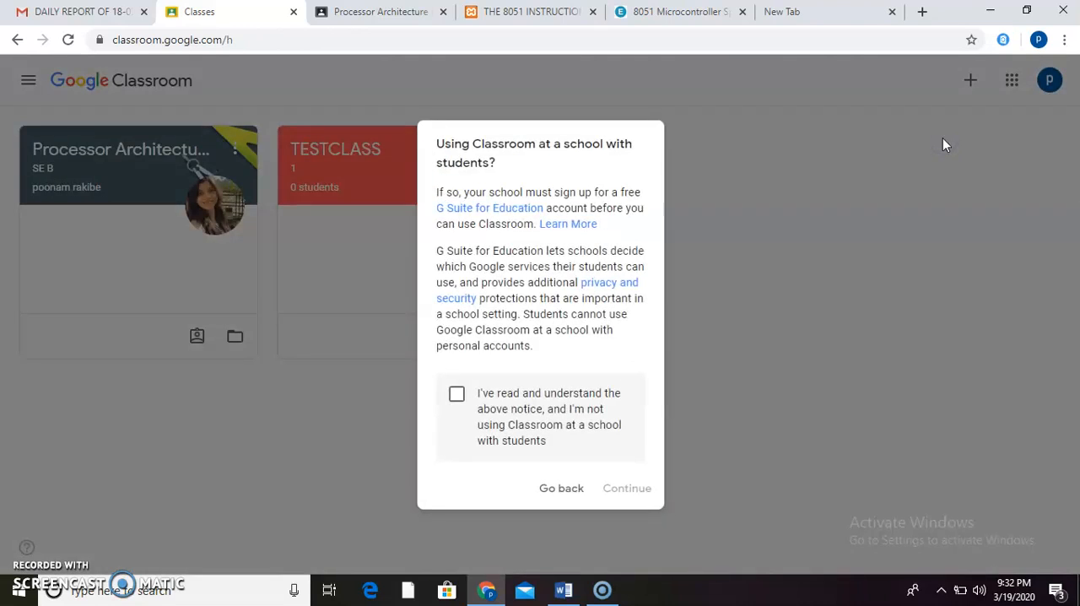
left_click(456, 394)
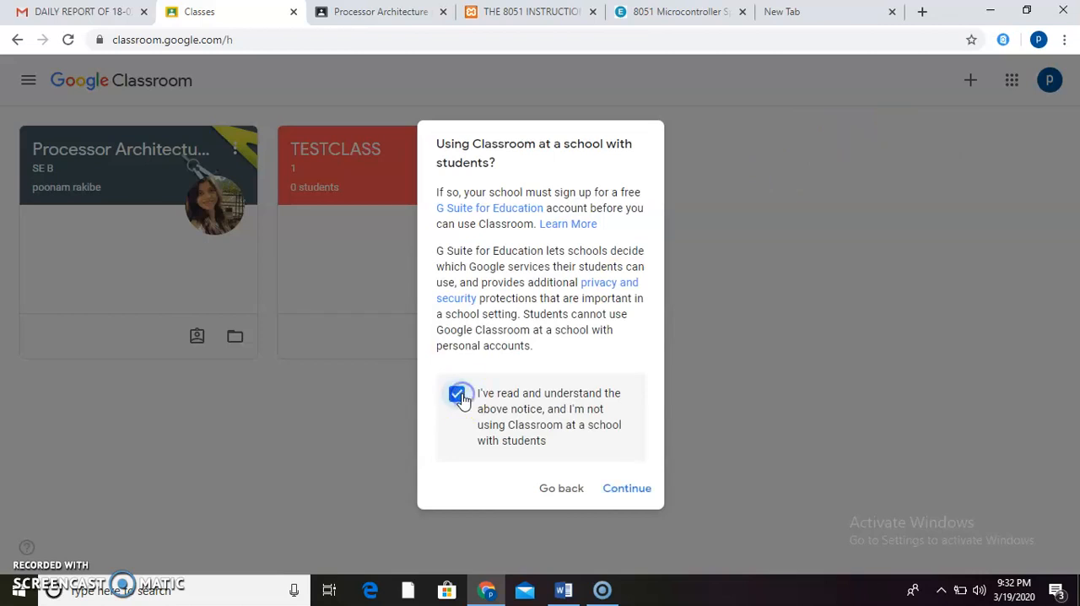
left_click(626, 488)
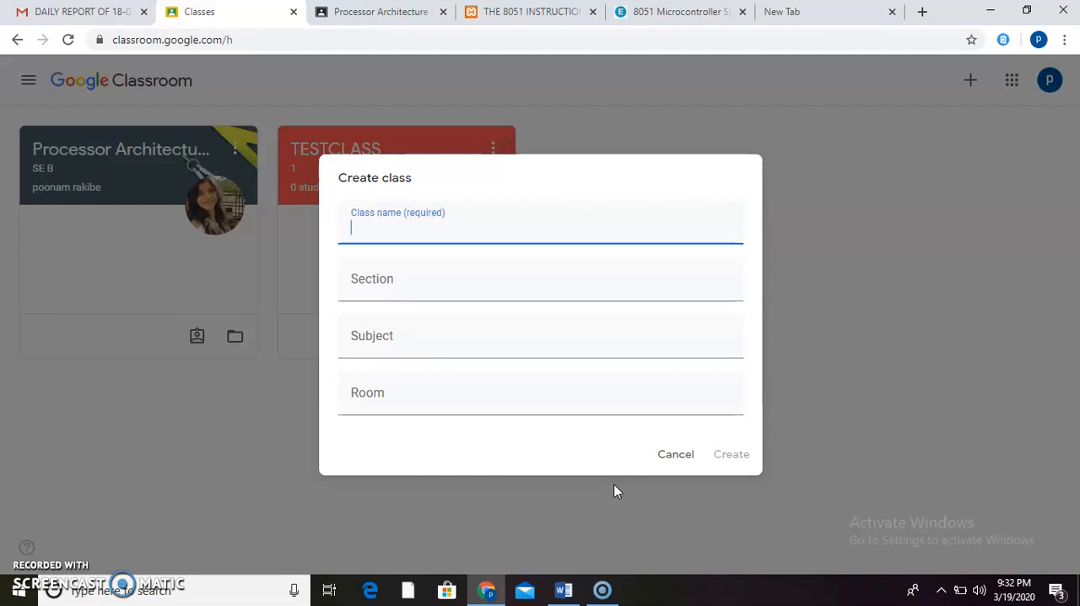
- Create the class with the name TEST1, section SE and subject SUB1, leaving the room empty
type("TEST1")
left_click(442, 283)
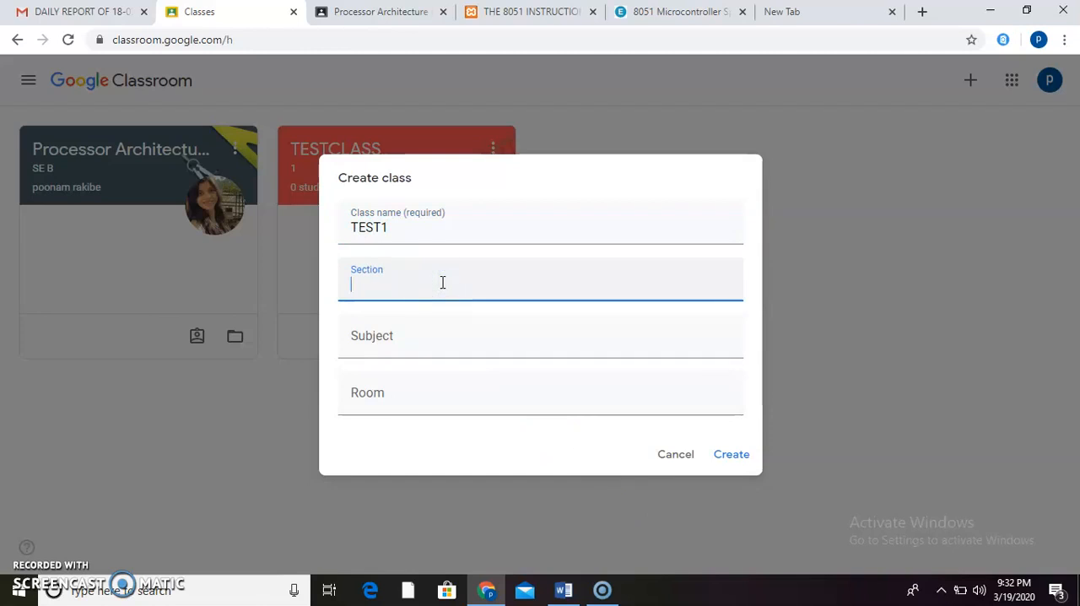
type("SE")
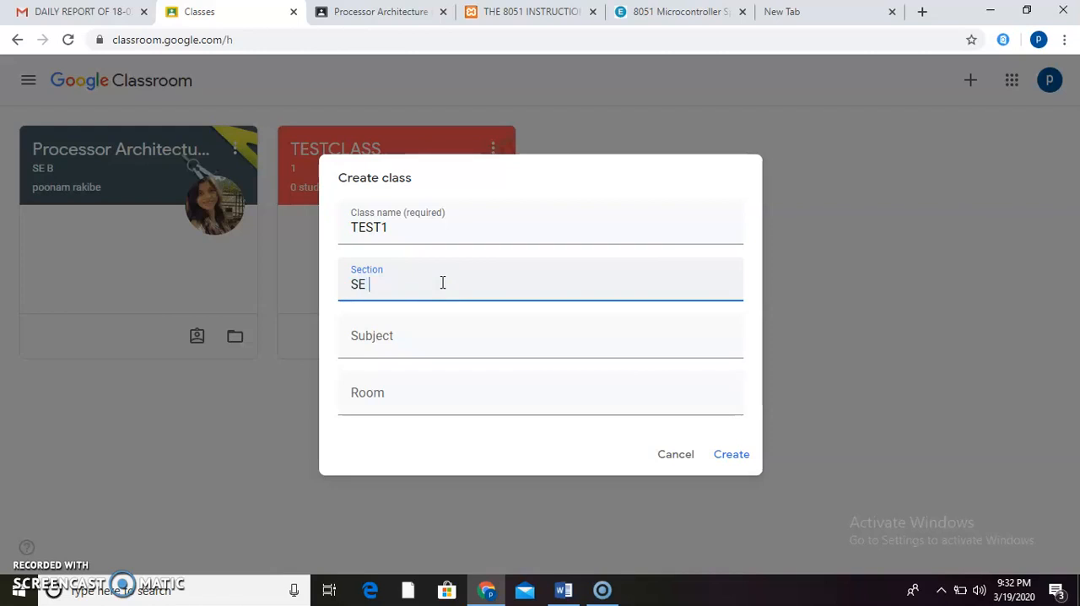
key("BackSpace")
type("E")
left_click(425, 330)
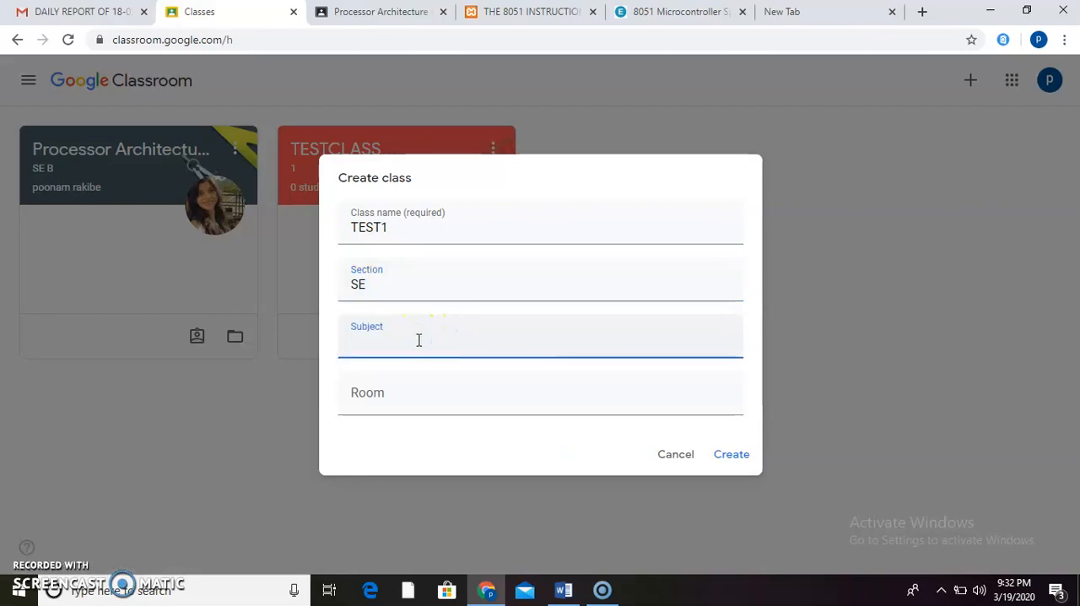
type("SUB1")
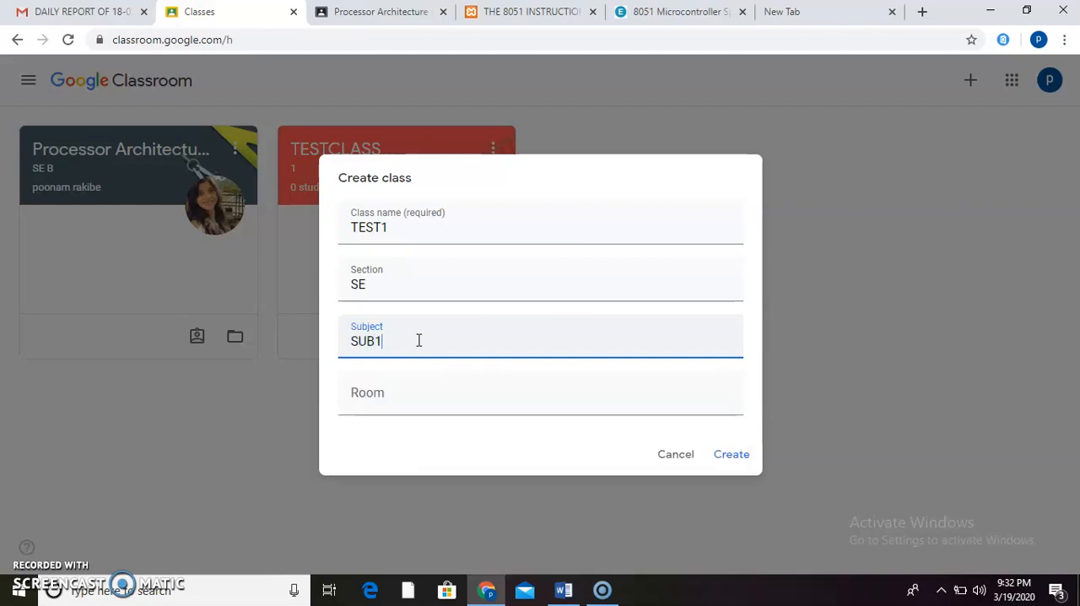
left_click(745, 456)
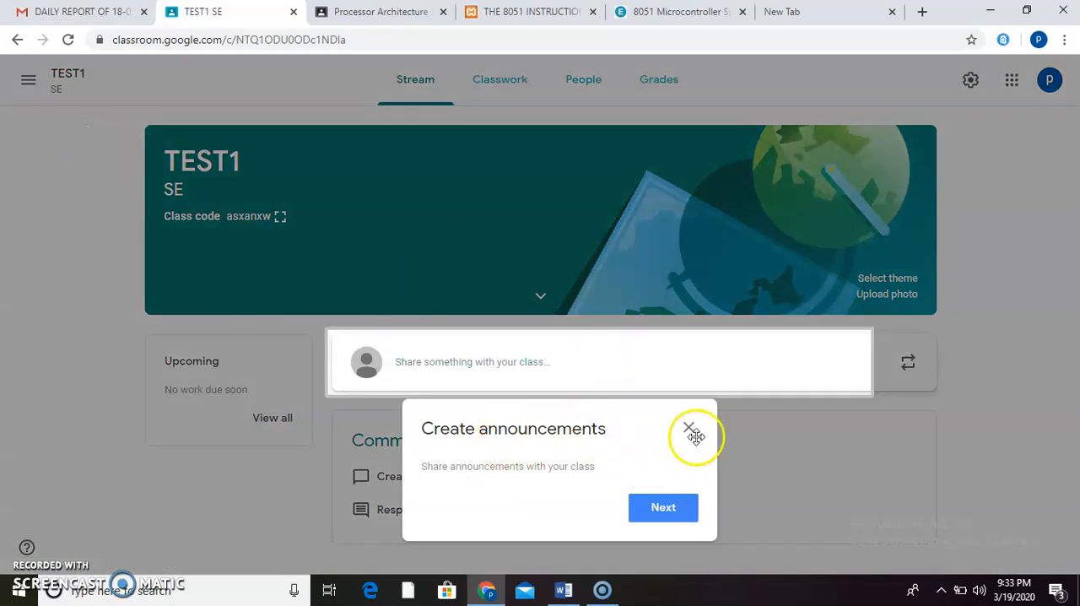
- Dismiss the announcements introduction and highlight the class code of TEST1
left_click(690, 430)
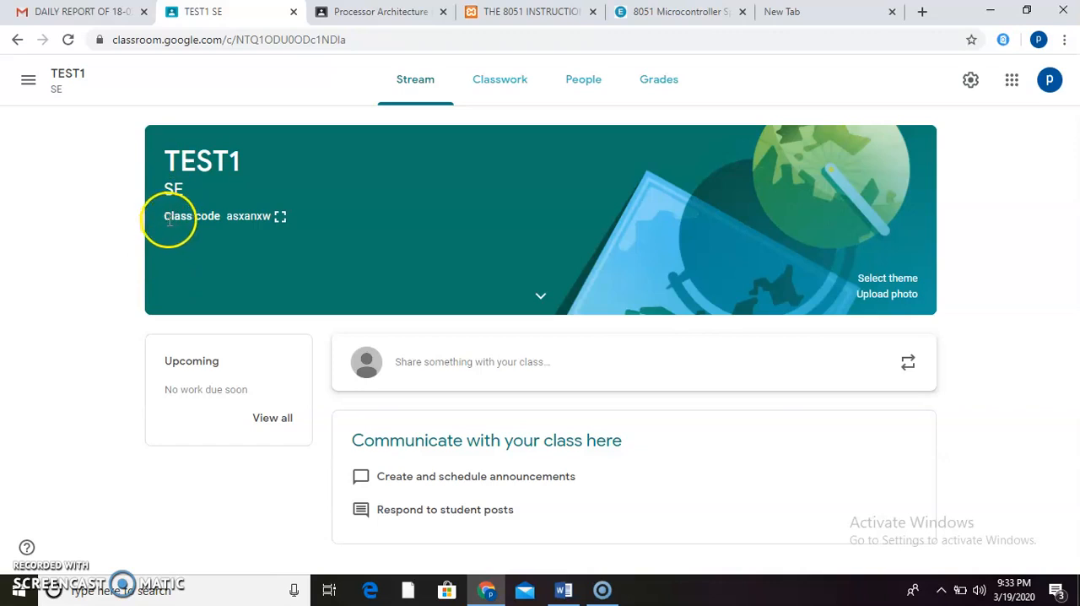
left_click(230, 219)
double_click(229, 219)
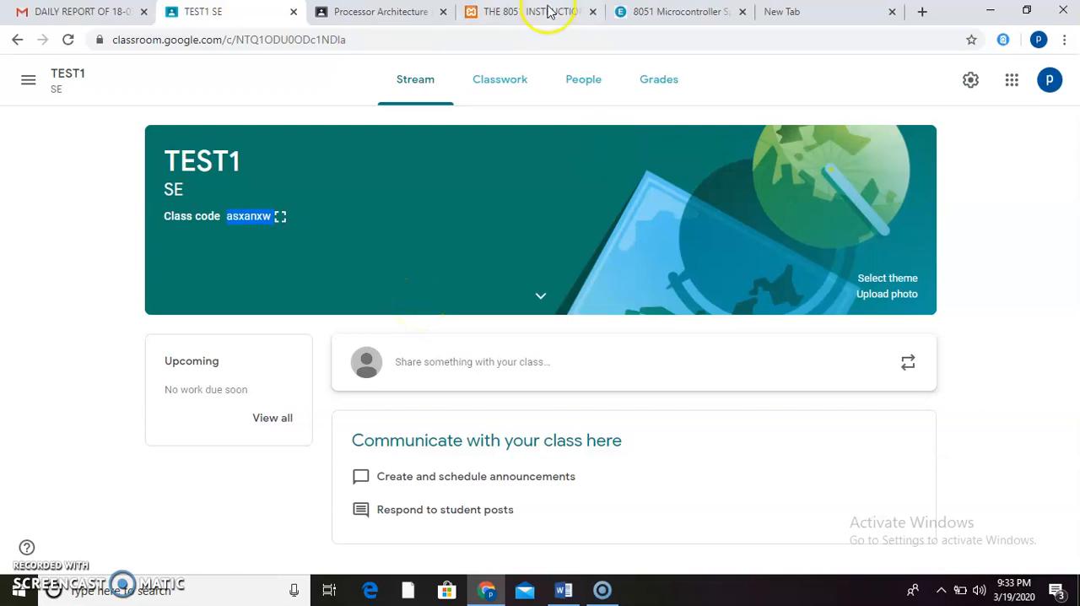
- Look through the Stream, Classwork and People pages of TEST1 and examine the teacher entry
left_click(418, 79)
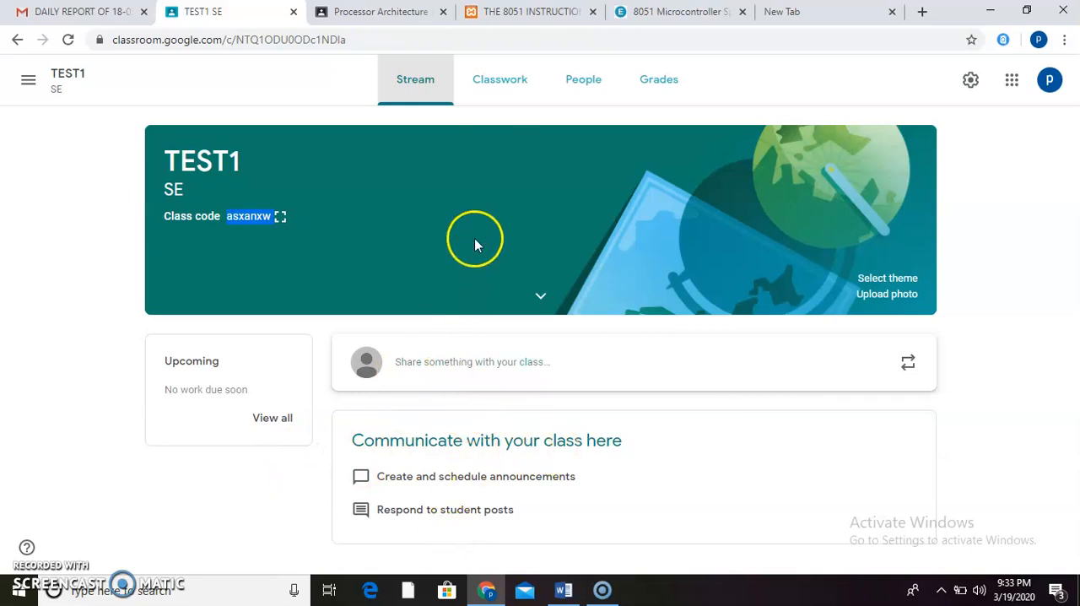
left_click(524, 96)
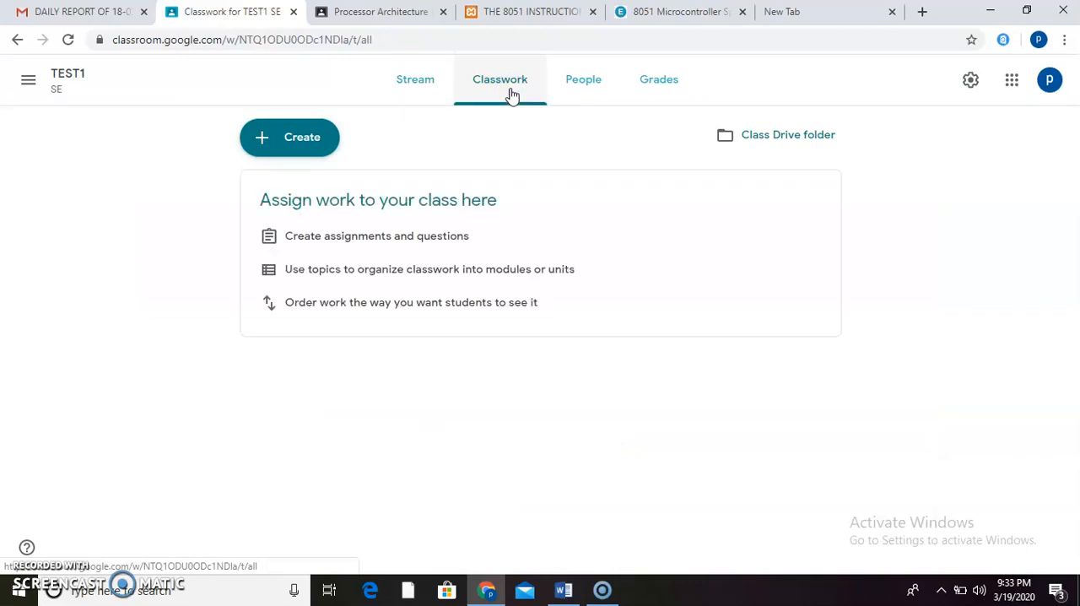
left_click(550, 97)
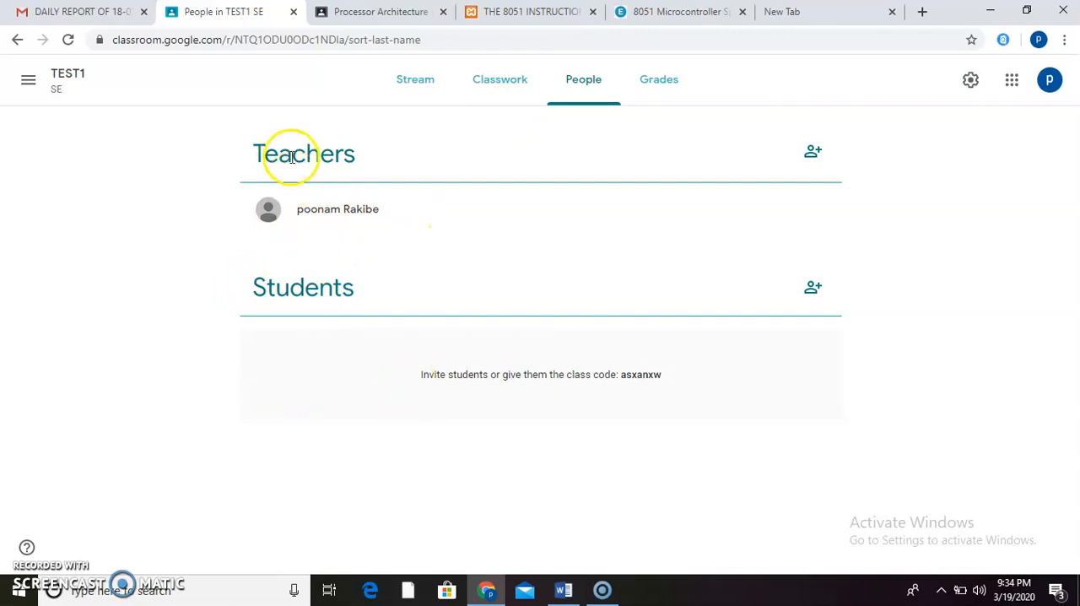
left_click_drag(297, 209, 270, 209)
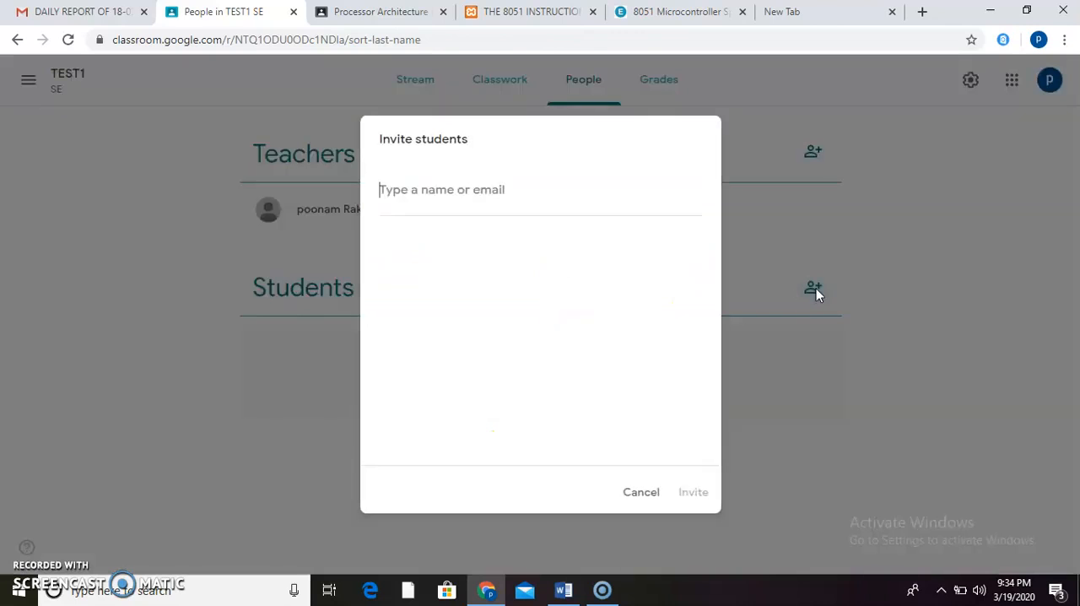
- Try to invite a student to TEST1 by searching for part of the name and choosing the matching contact
left_click(545, 200)
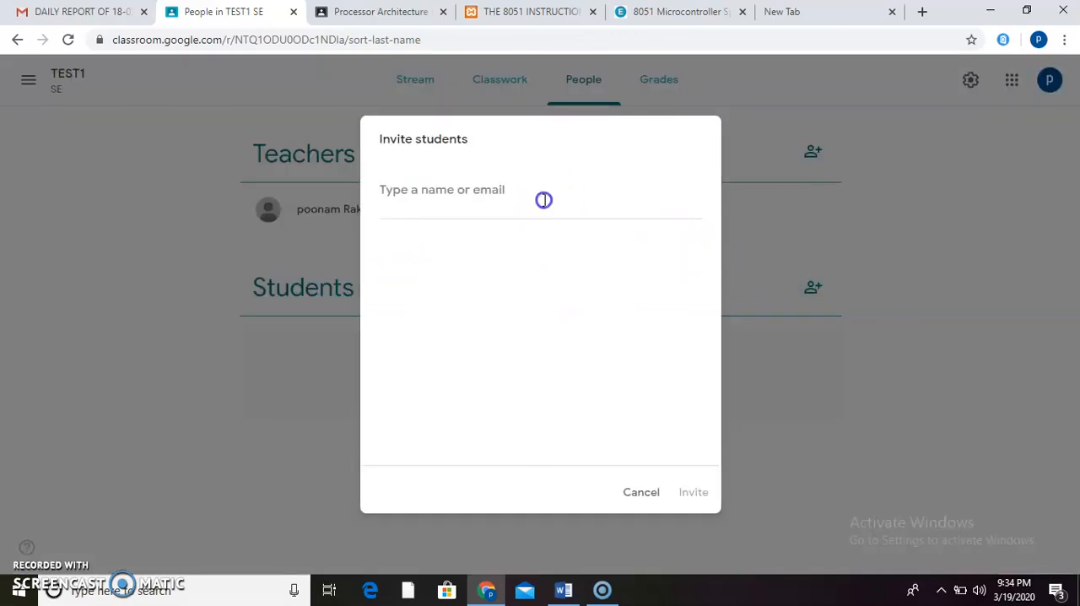
type("mi")
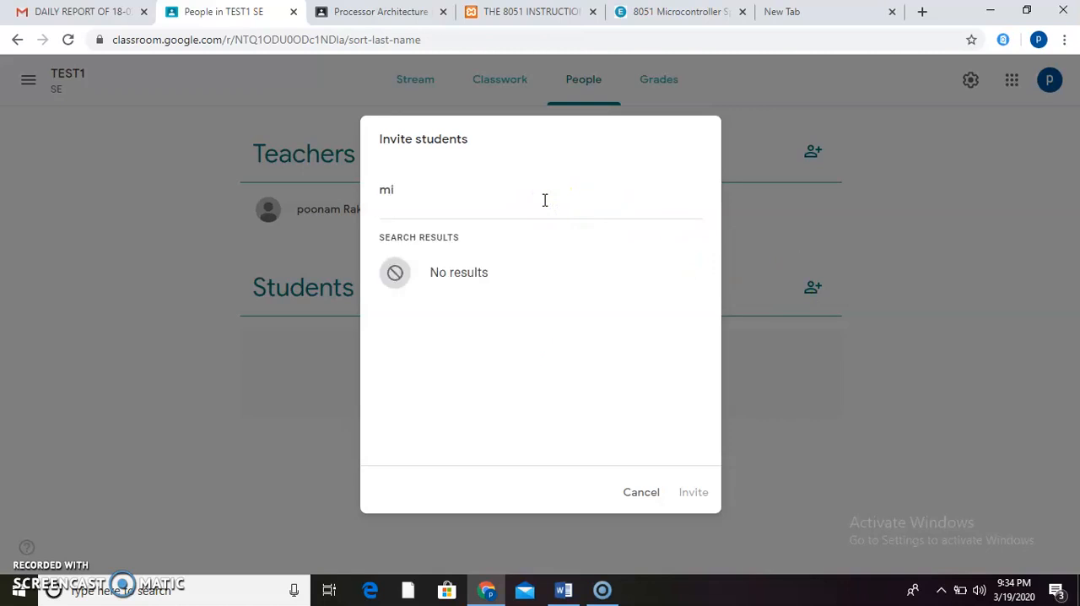
key("BackSpace")
key("BackSpace")
type("mi")
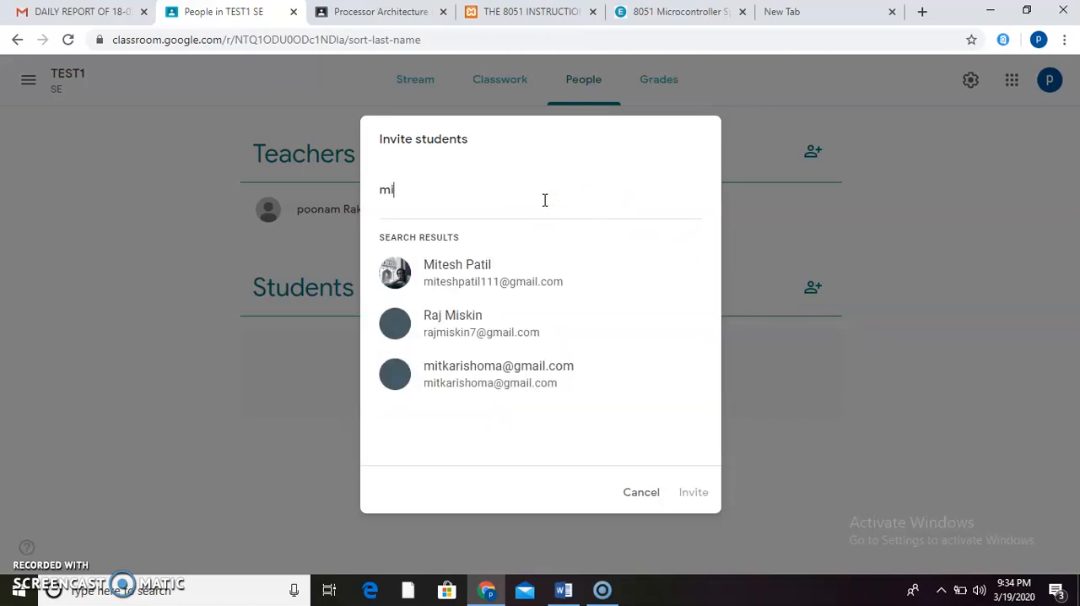
key("BackSpace")
key("BackSpace")
type("m")
key("BackSpace")
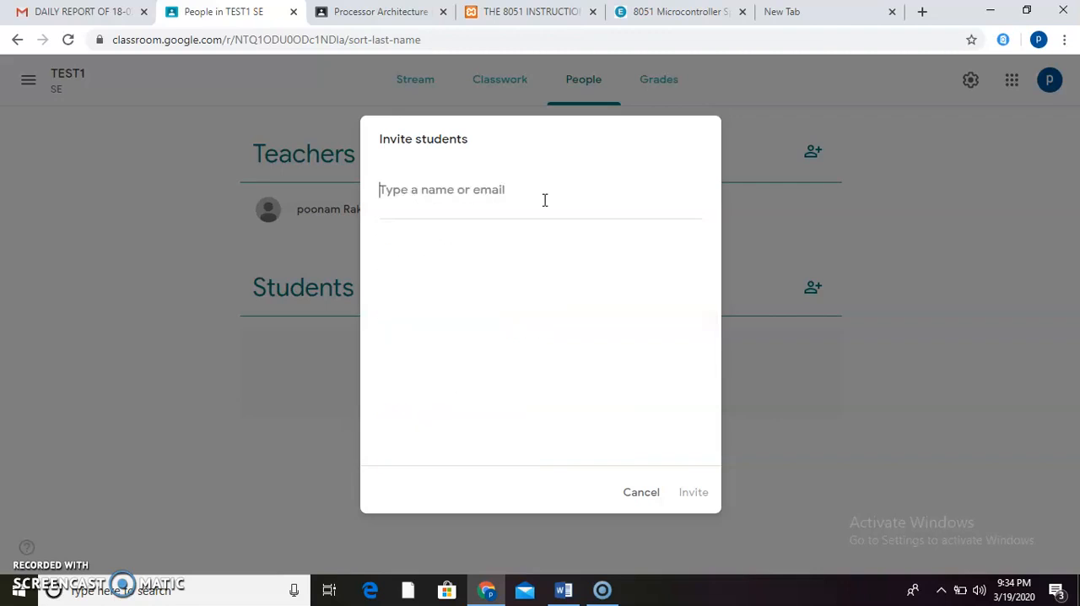
type("mit")
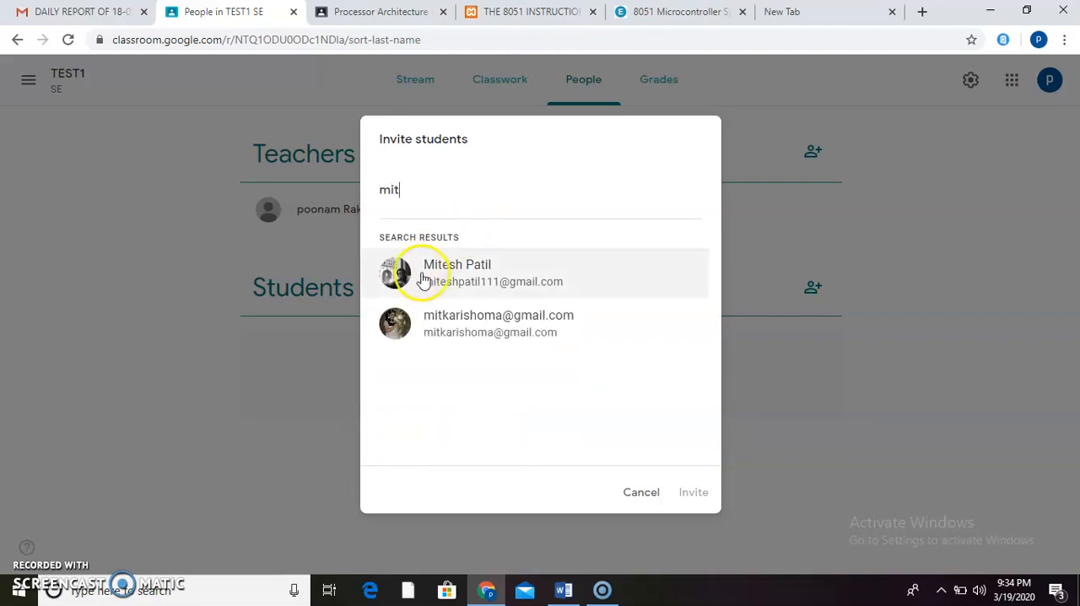
left_click(430, 277)
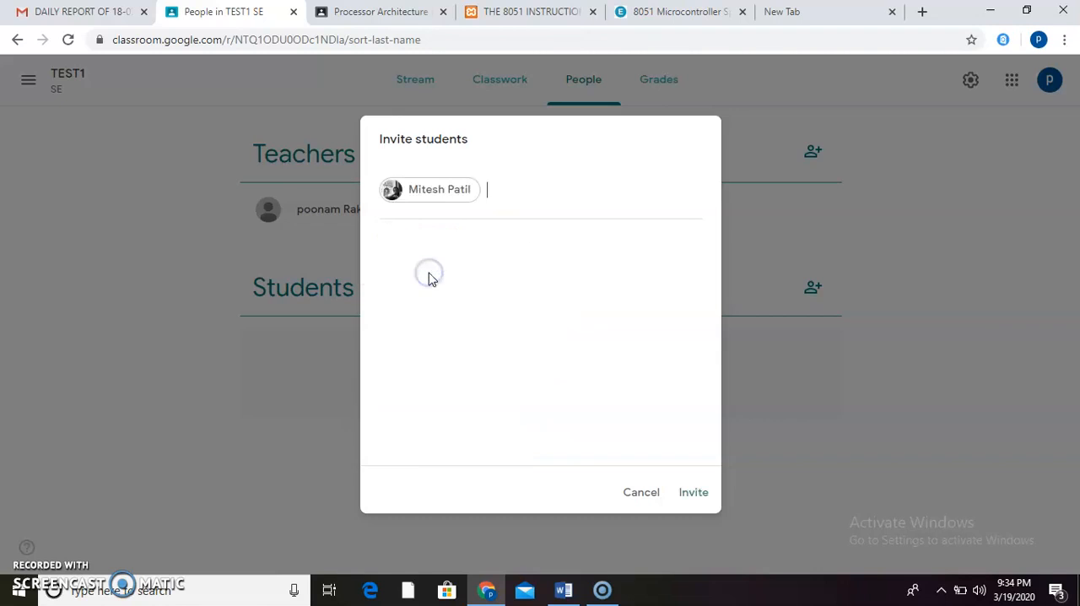
left_click(696, 491)
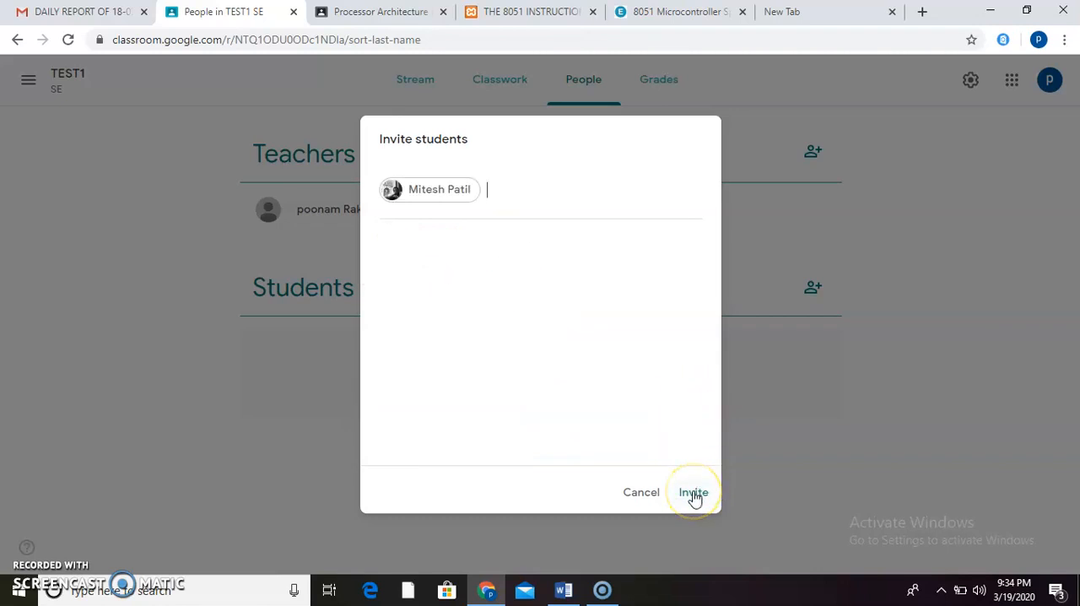
left_click(685, 495)
left_click(646, 498)
left_click(649, 497)
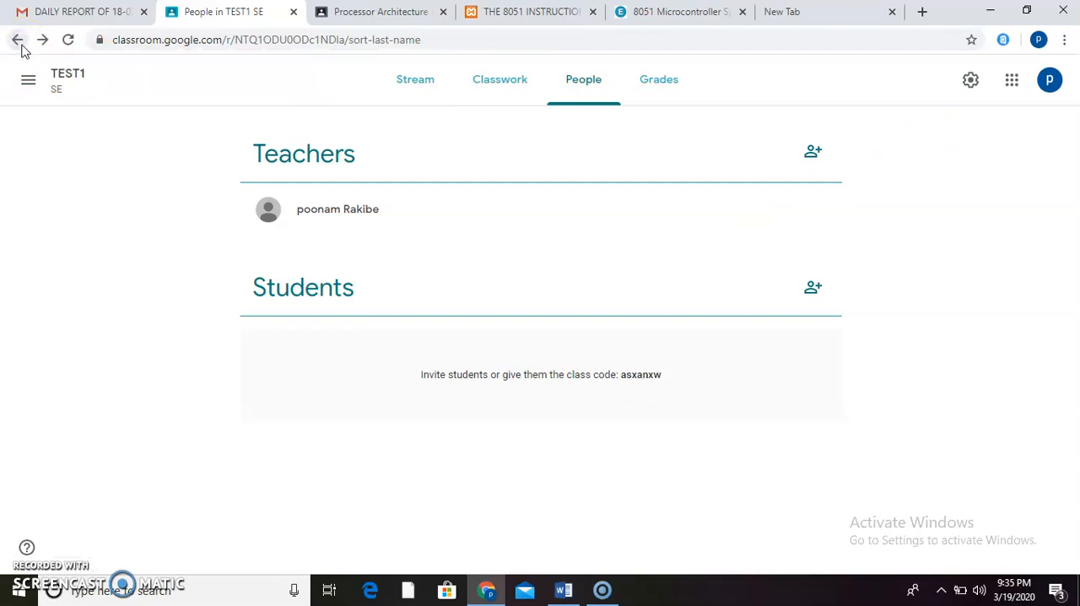
- Return to the class list, view the dialog for joining a class by code, and cancel it
left_click(18, 41)
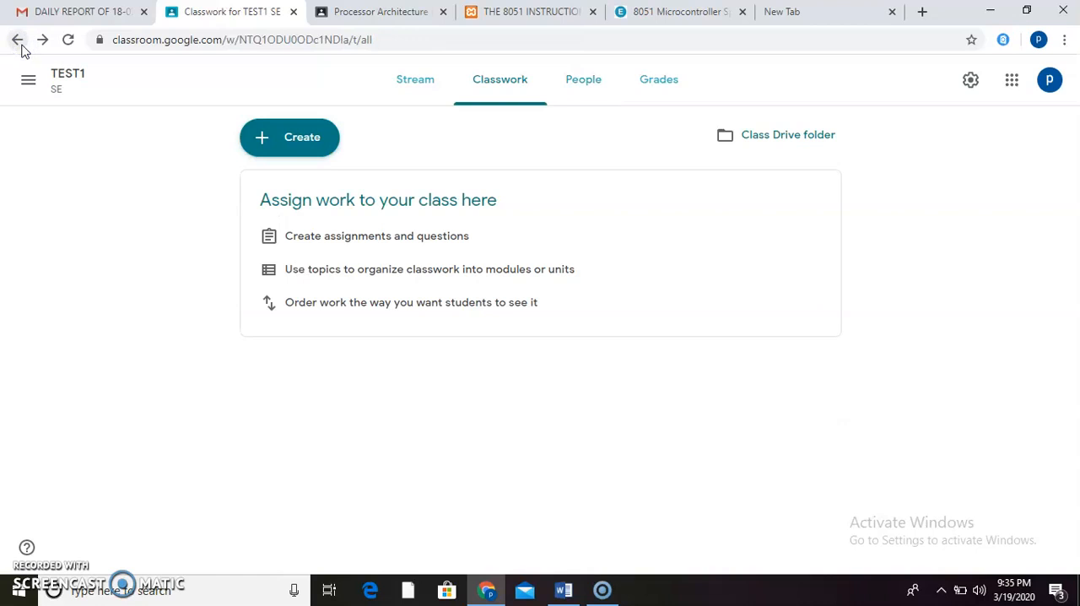
left_click(18, 40)
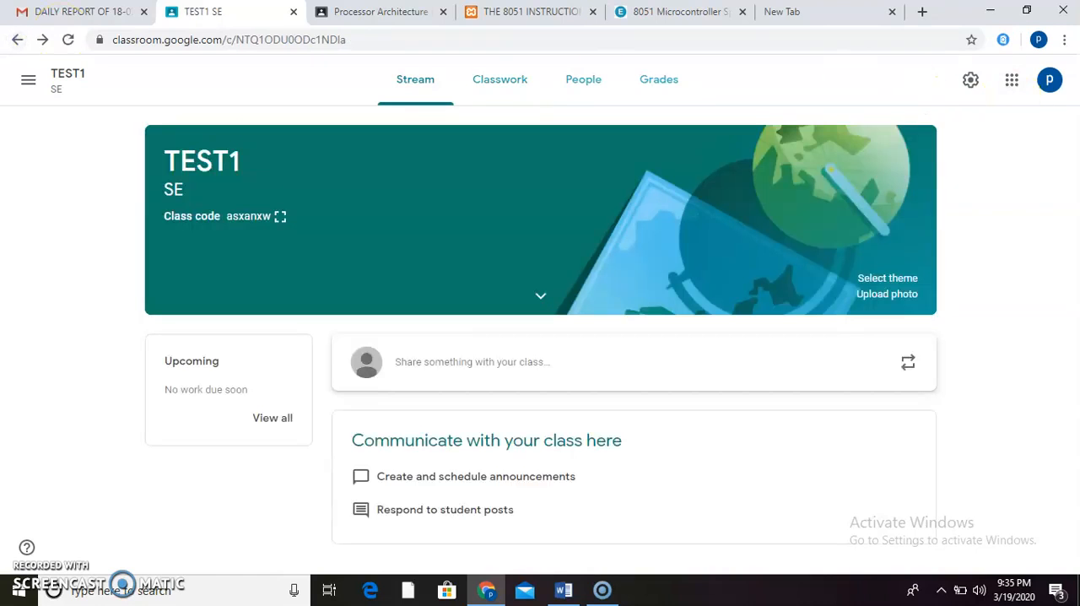
left_click(18, 39)
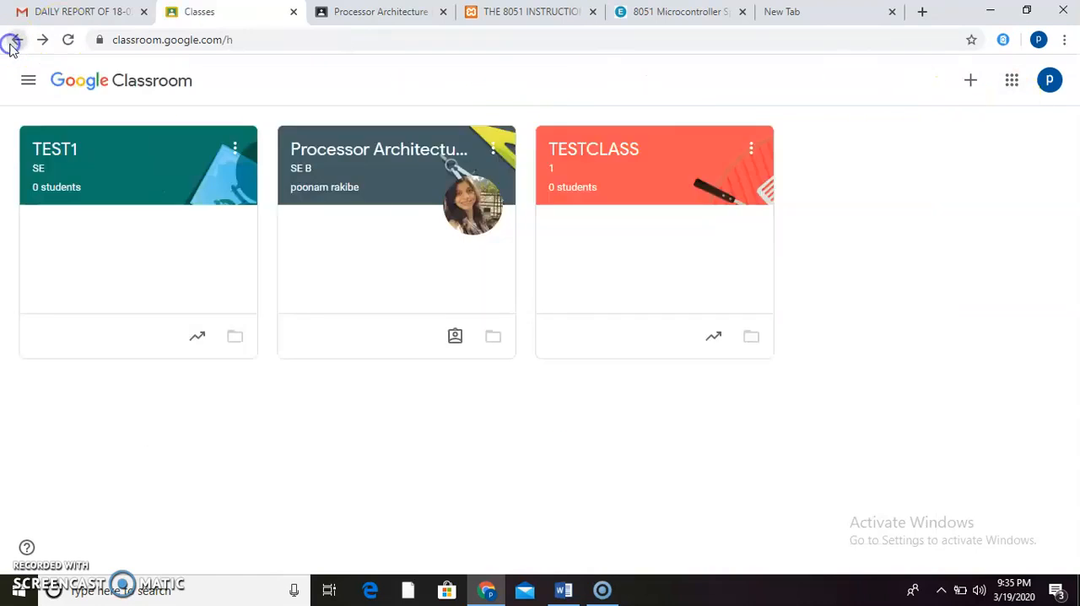
left_click(968, 80)
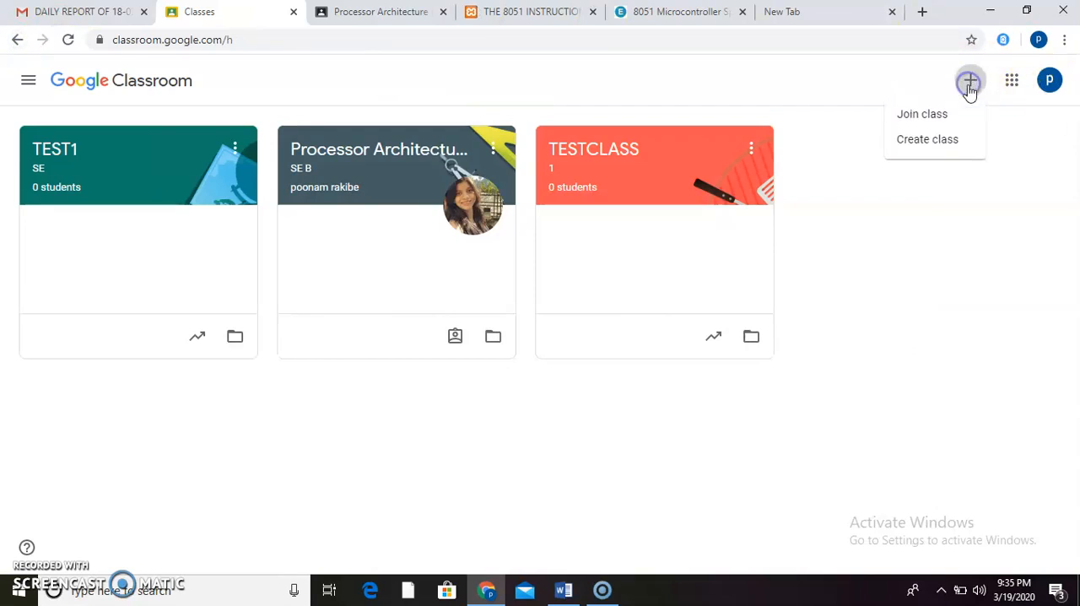
left_click(936, 125)
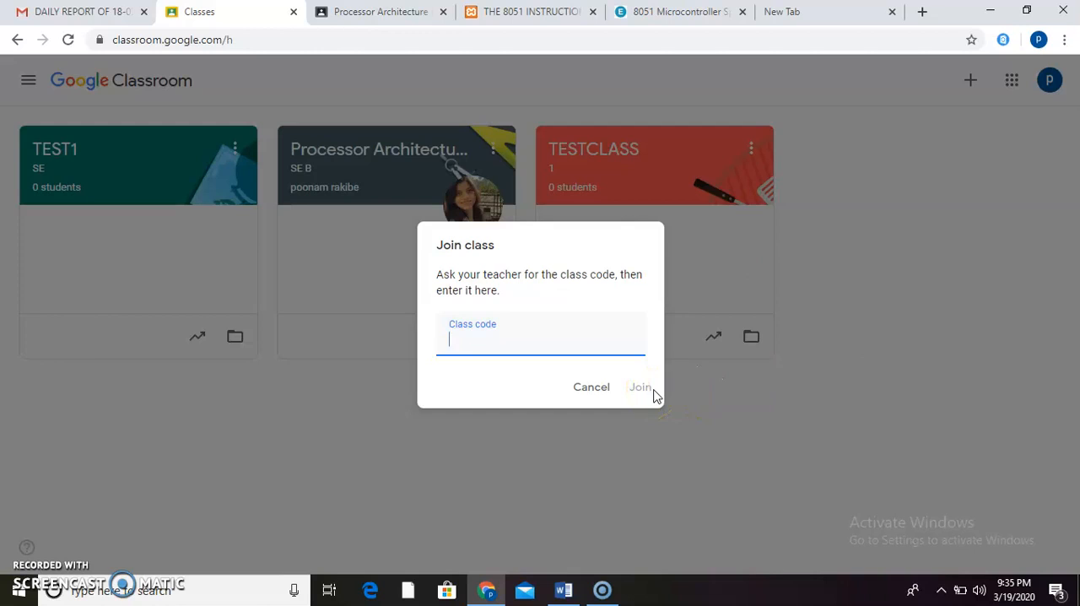
left_click(605, 387)
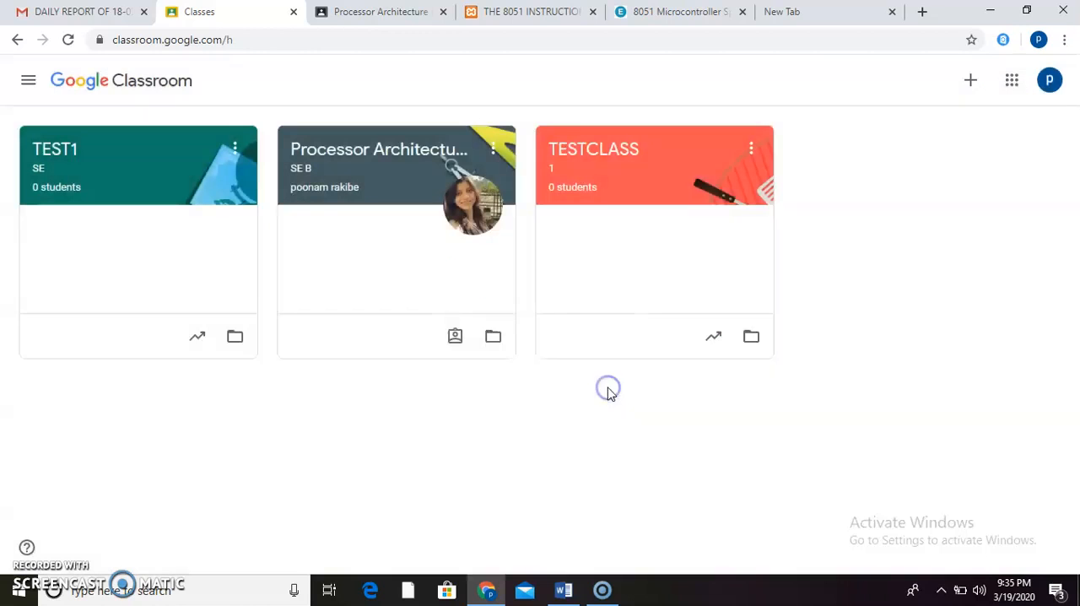
- Start a new Material post in the classwork of TEST1 and dismiss the introduction about adding materials
left_click(156, 188)
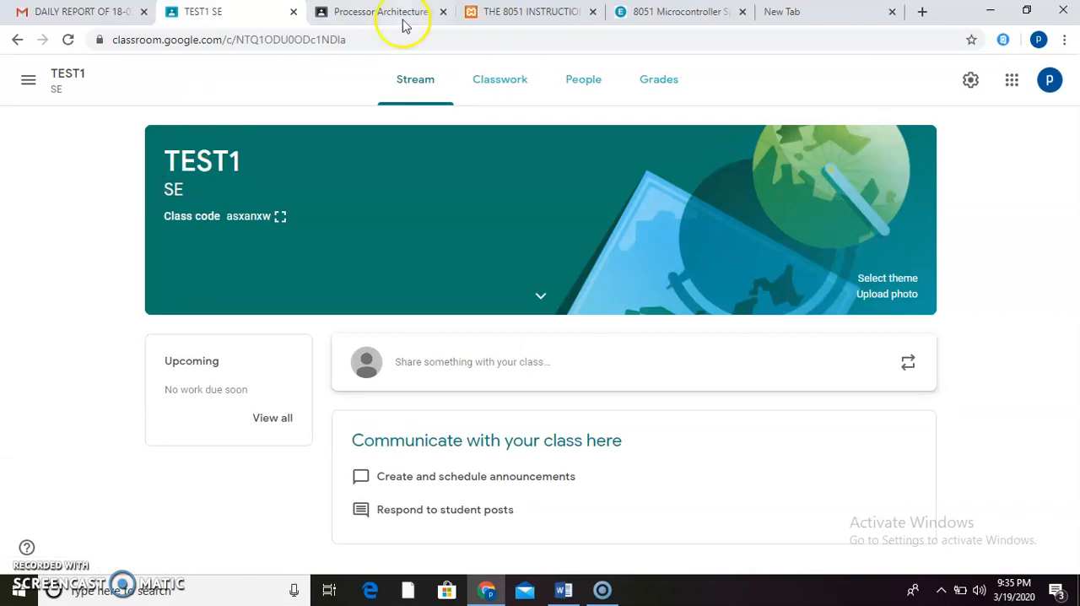
left_click(476, 80)
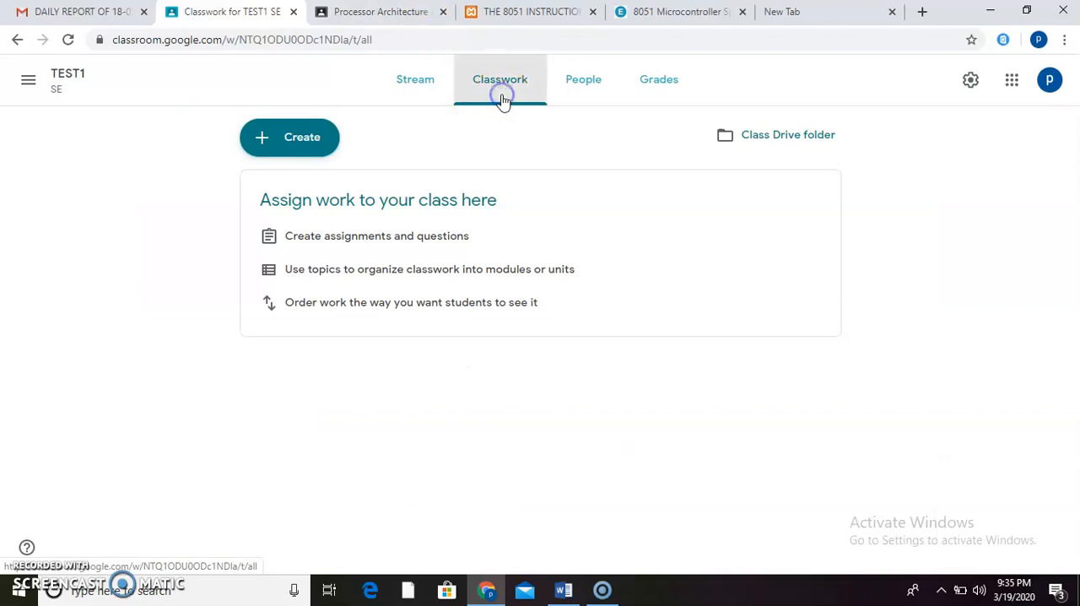
left_click(280, 142)
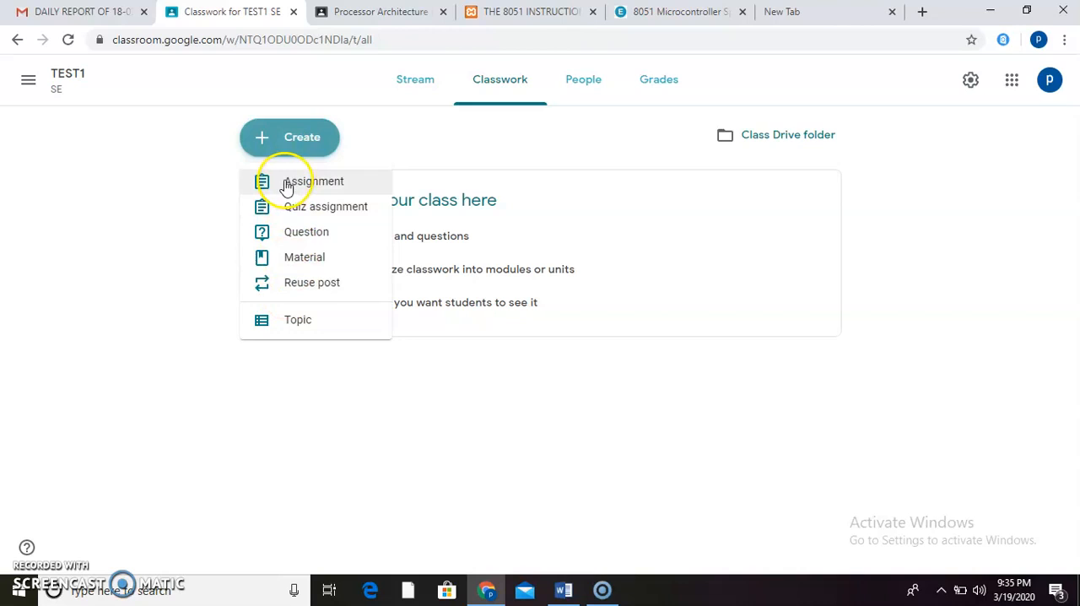
left_click(295, 261)
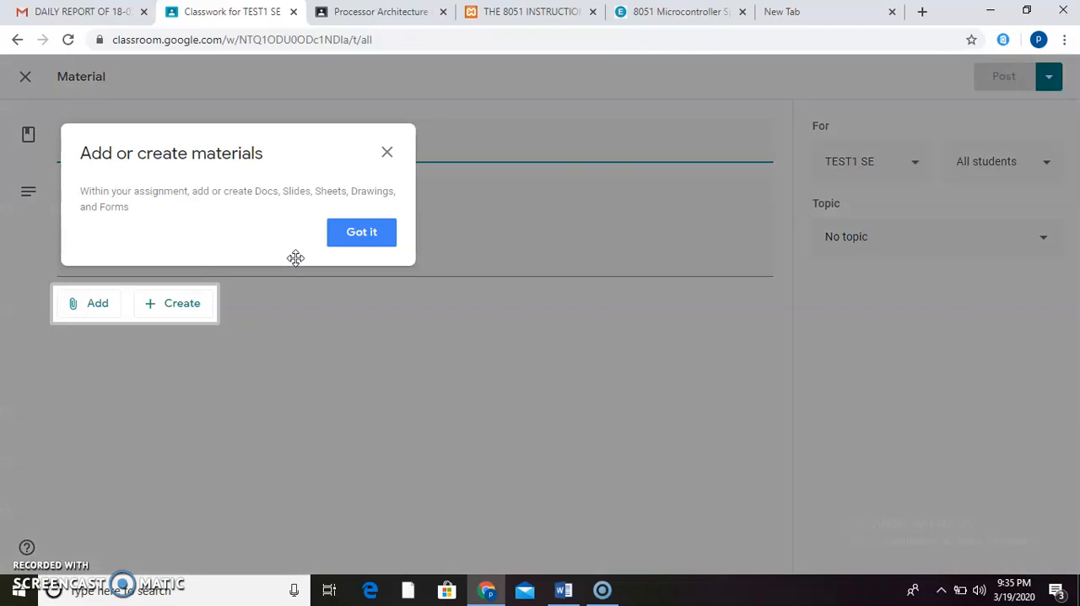
left_click(386, 152)
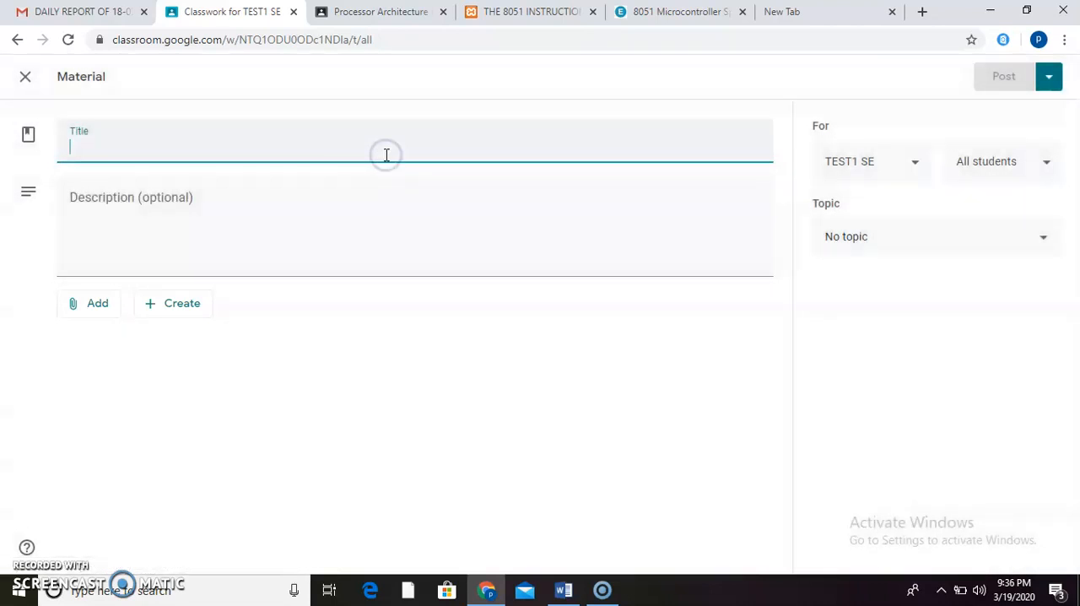
- Enter "PPT of LEesson 4" as the title of the material
left_click(307, 145)
type("P")
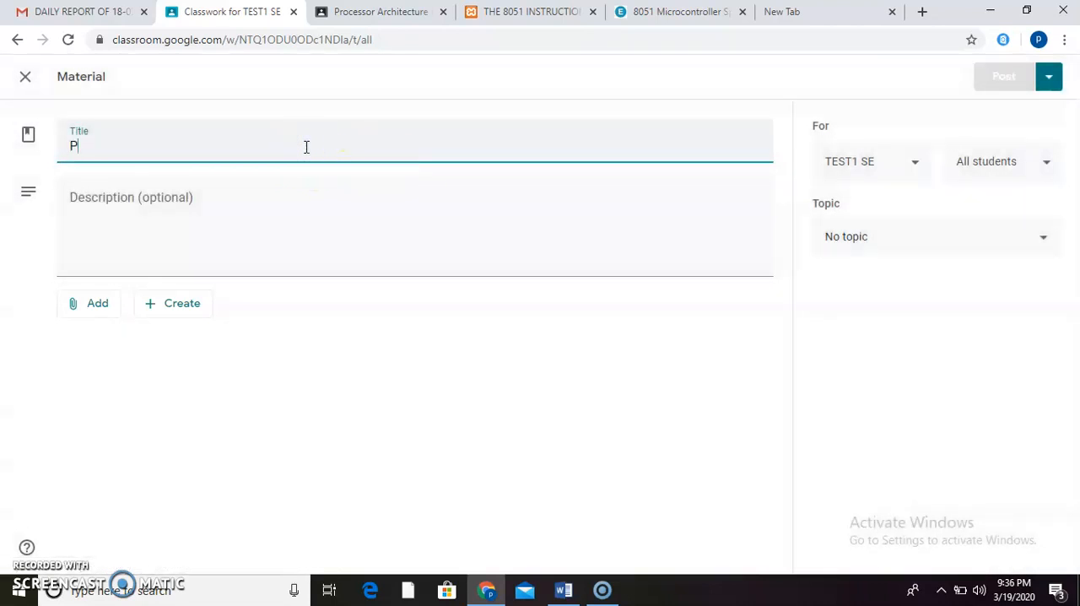
type("PT of Les")
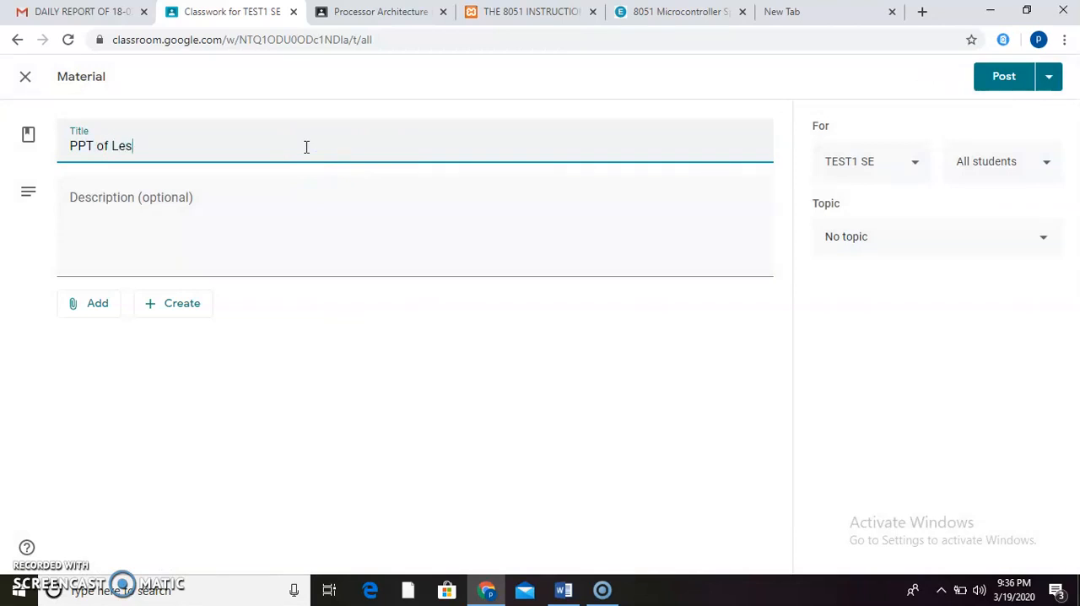
key("BackSpace")
key("BackSpace")
key("BackSpace")
key("BackSpace")
type("4")
- Enter the description "this ppt covers all the topics from lesson 4" for the material
left_click(181, 207)
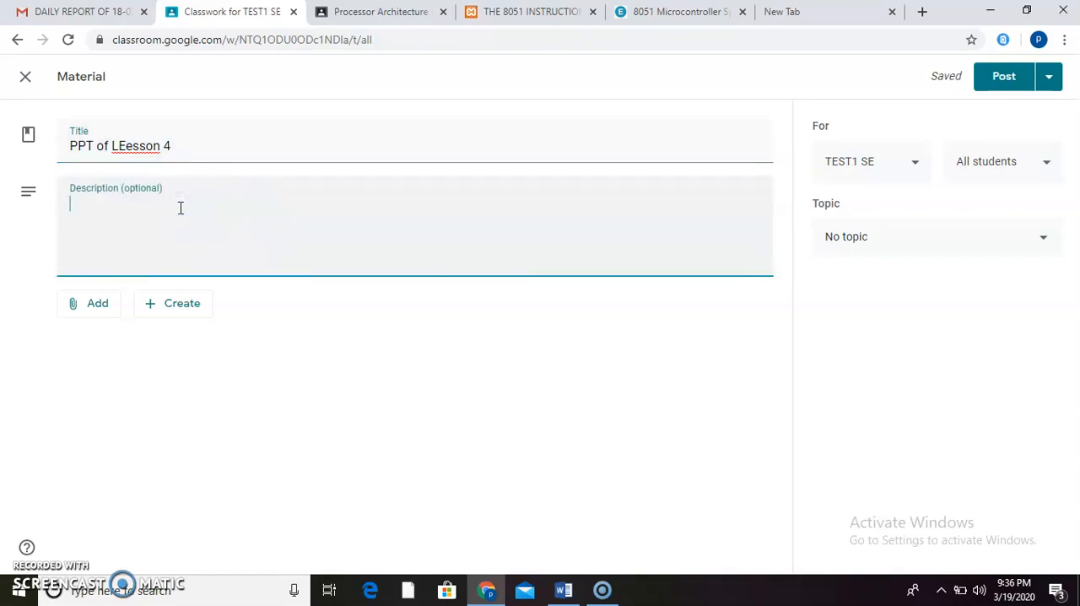
type("this ppt covers all t")
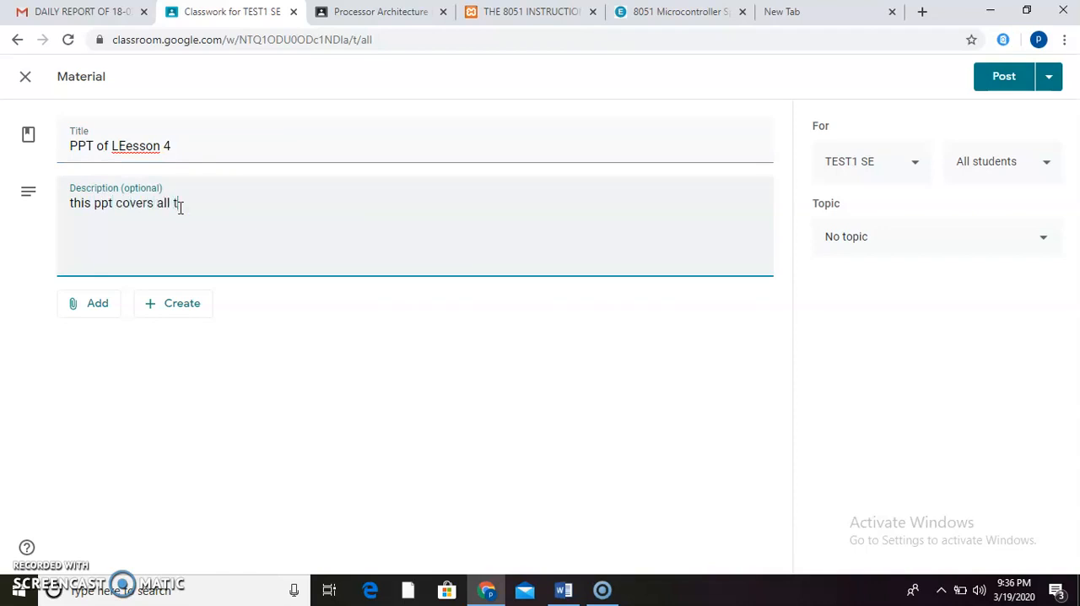
type("opics from lesson 4")
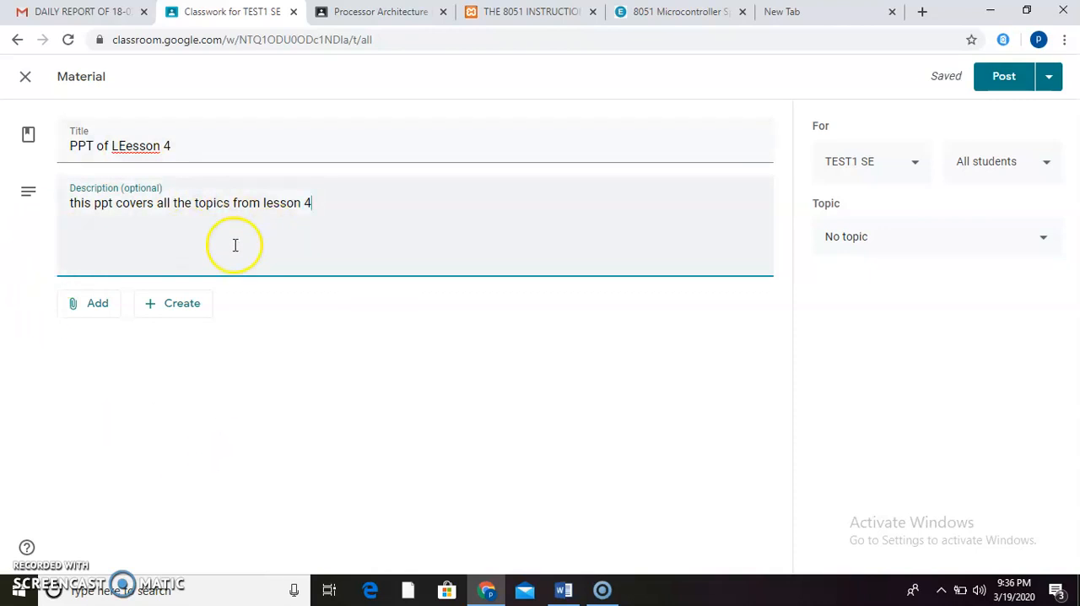
- Correct the misspelled word in the material's title so it reads "PPT of Lesson 4"
left_click(128, 145)
key("BackSpace")
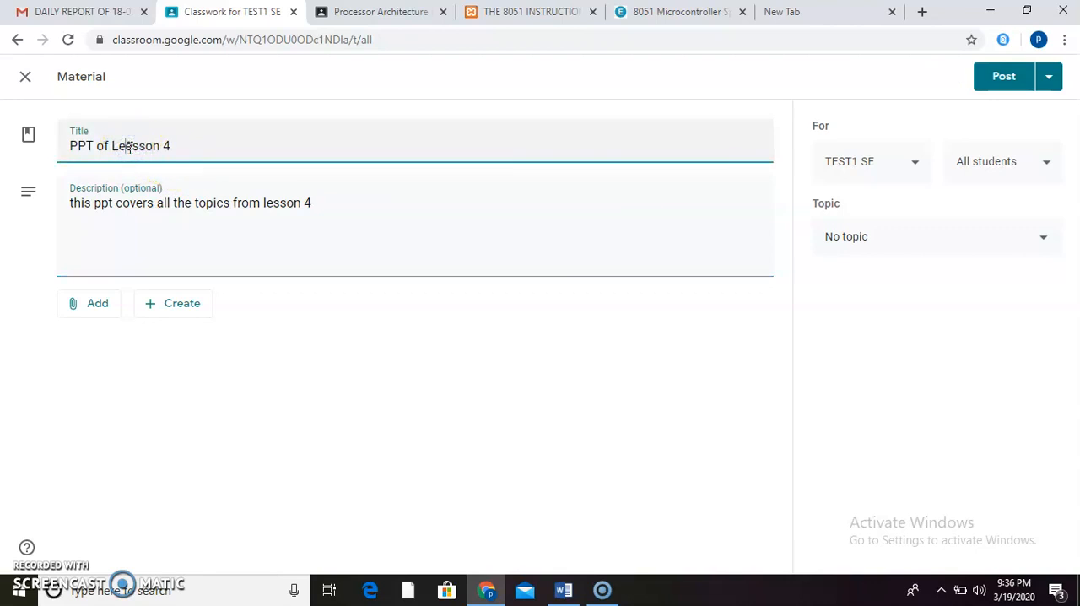
key("BackSpace")
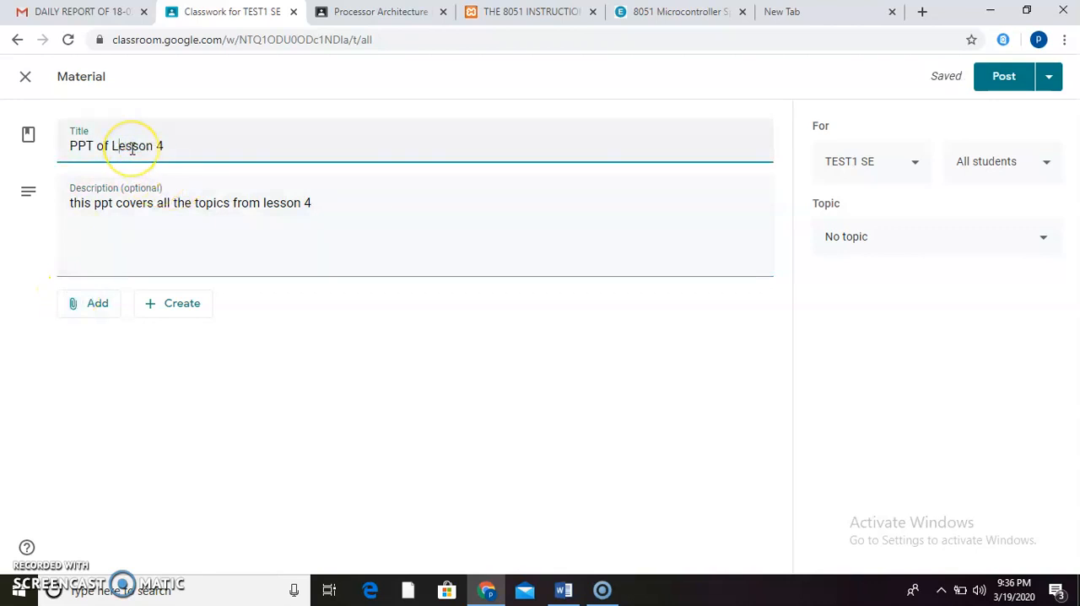
- Start attaching a file from the device to the material and browse to the Desktop folder
left_click(74, 308)
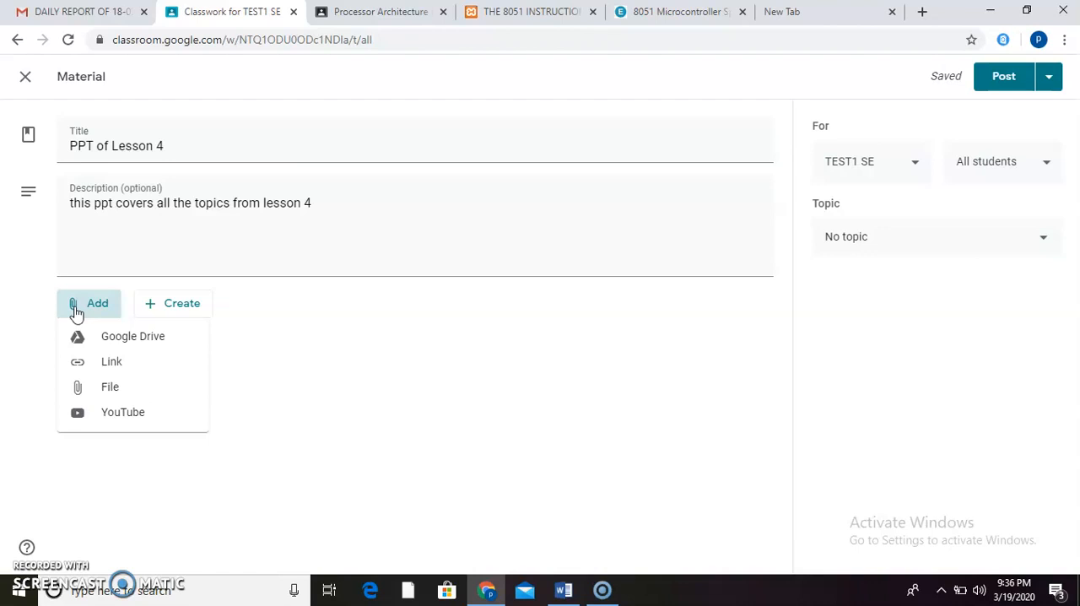
left_click(89, 387)
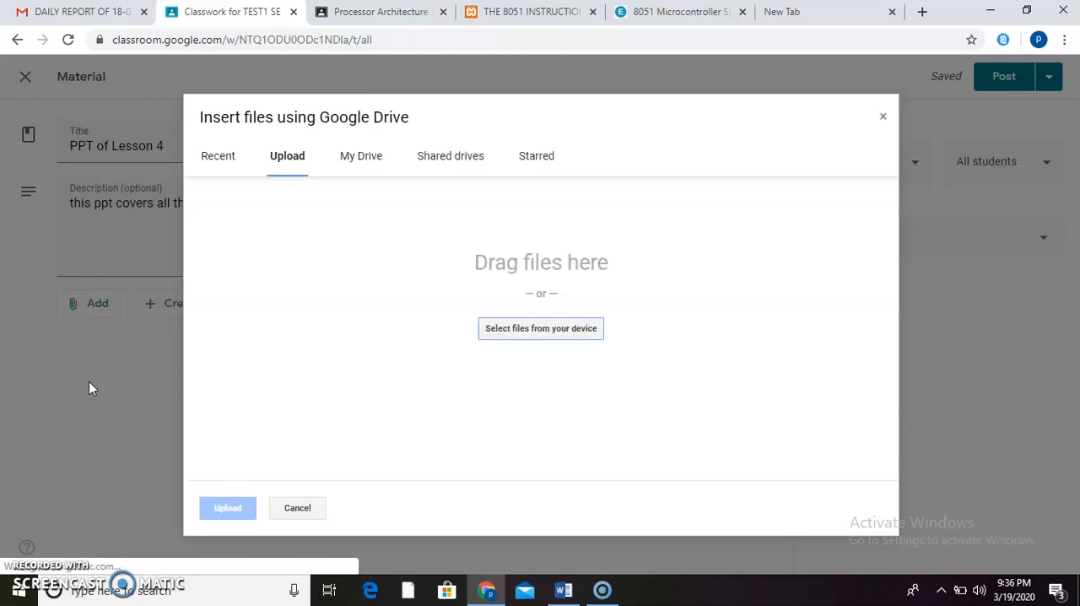
left_click(509, 327)
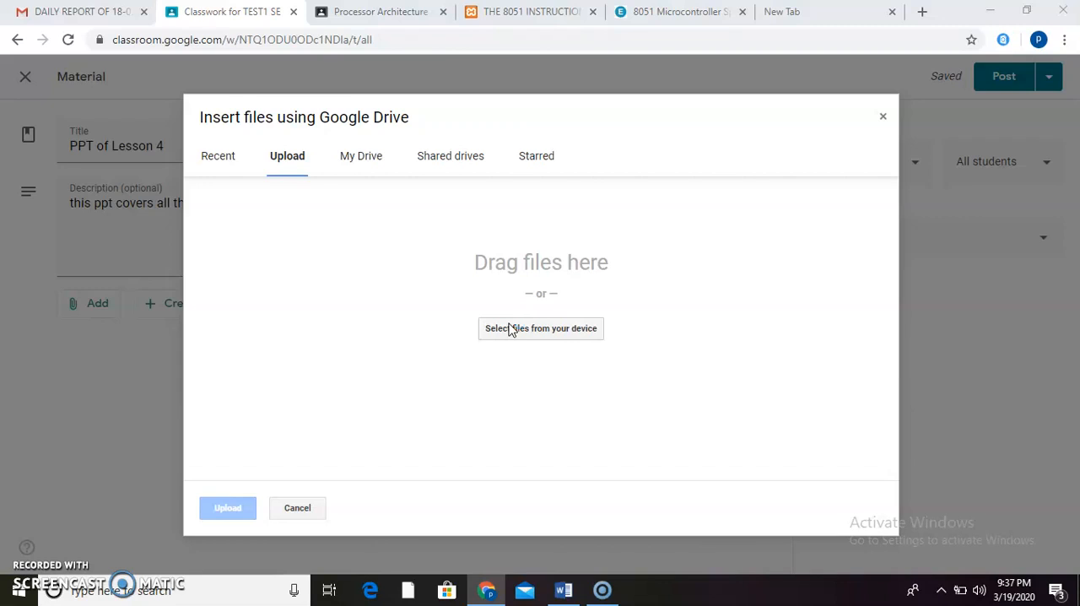
left_click(506, 331)
left_click(505, 327)
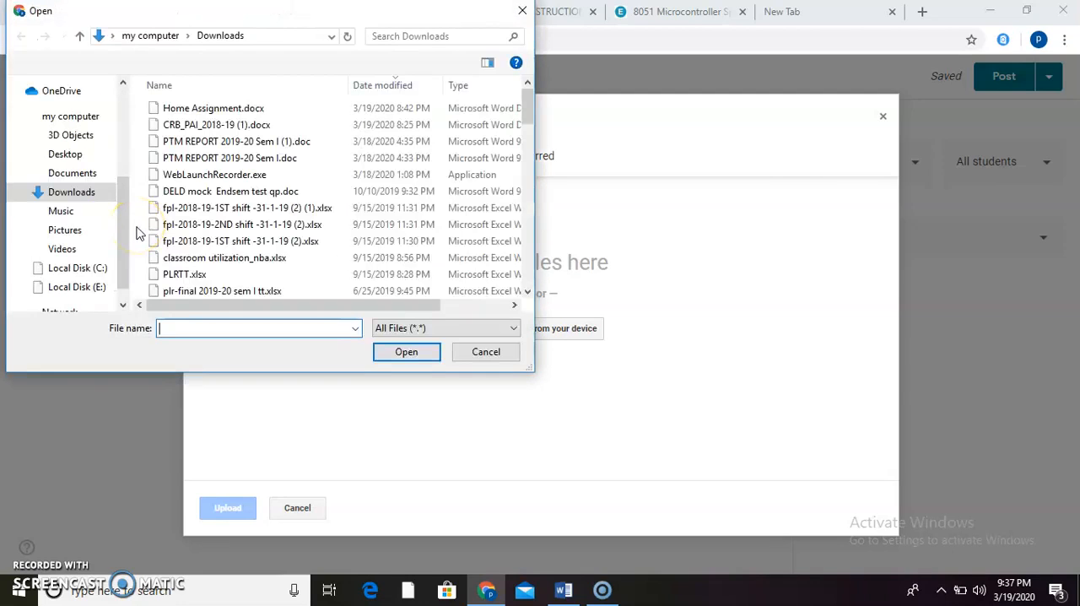
left_click(68, 156)
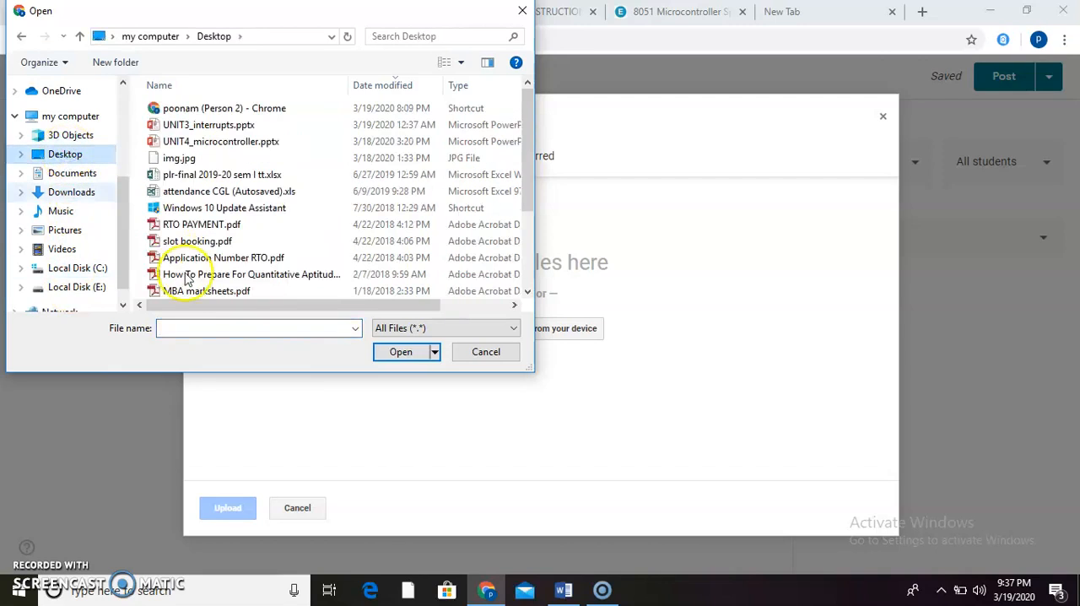
- Try to locate the WFH entry on the Desktop by its name
left_click(177, 325)
type("wfh")
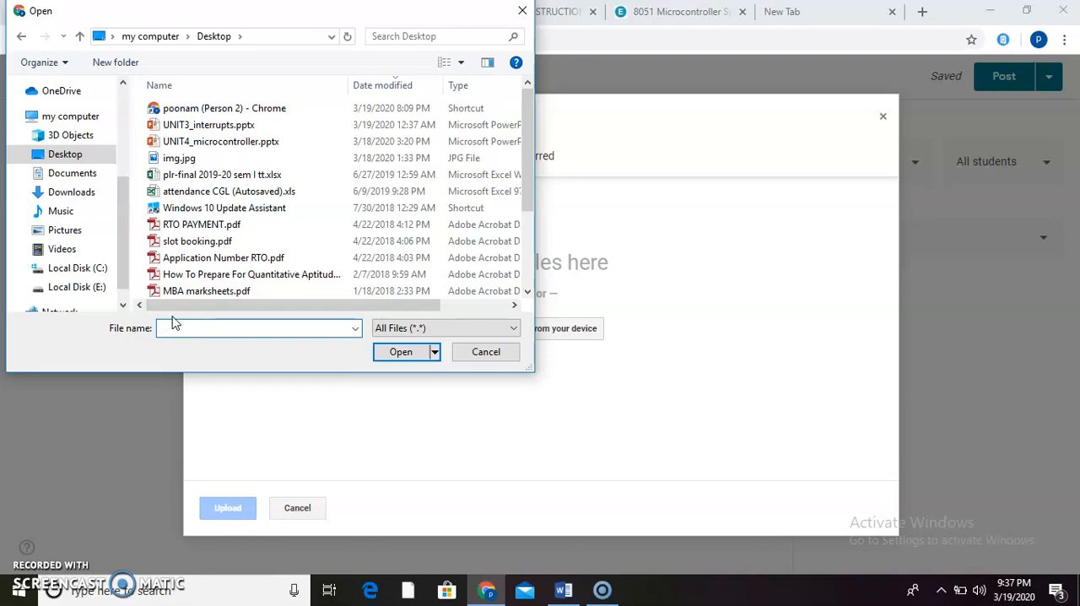
type("w")
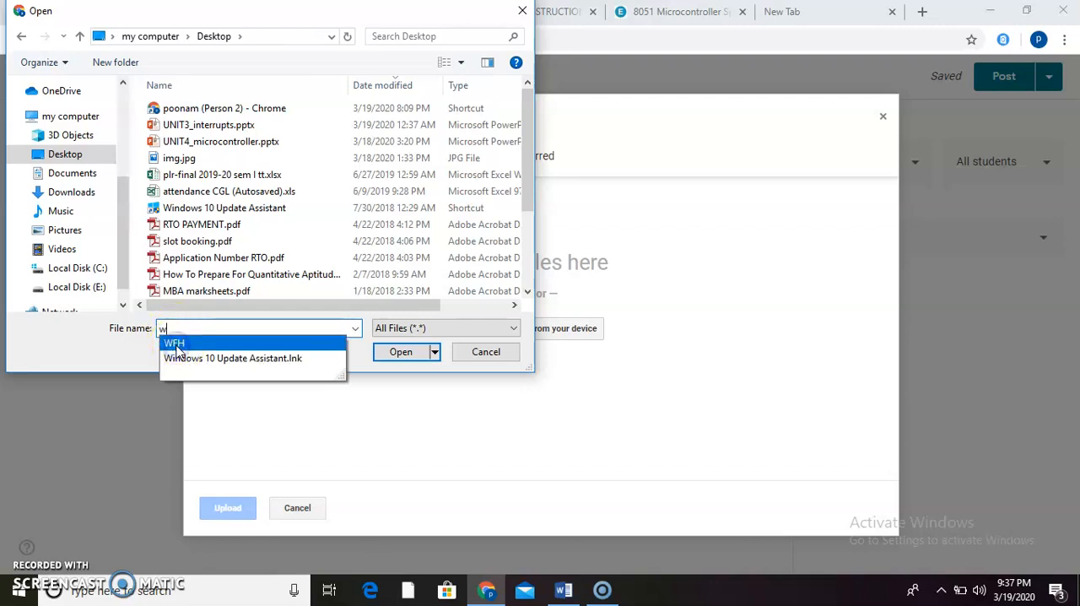
left_click(176, 344)
- Choose UNIT3_interrupts.pptx from the Desktop and upload it as the material's attachment
left_click(215, 125)
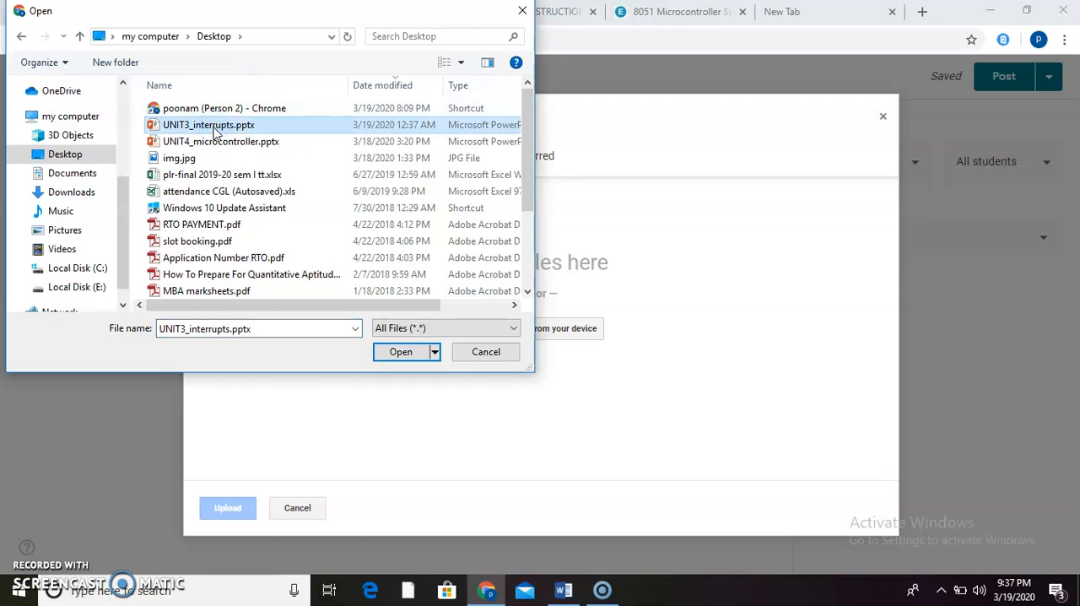
left_click(403, 355)
left_click(408, 360)
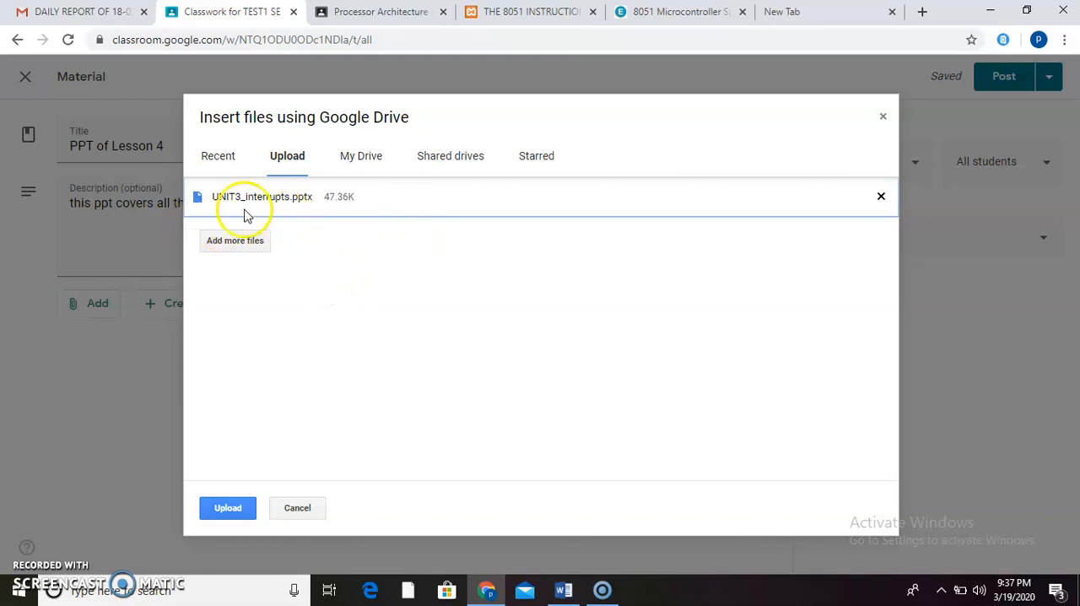
left_click(226, 509)
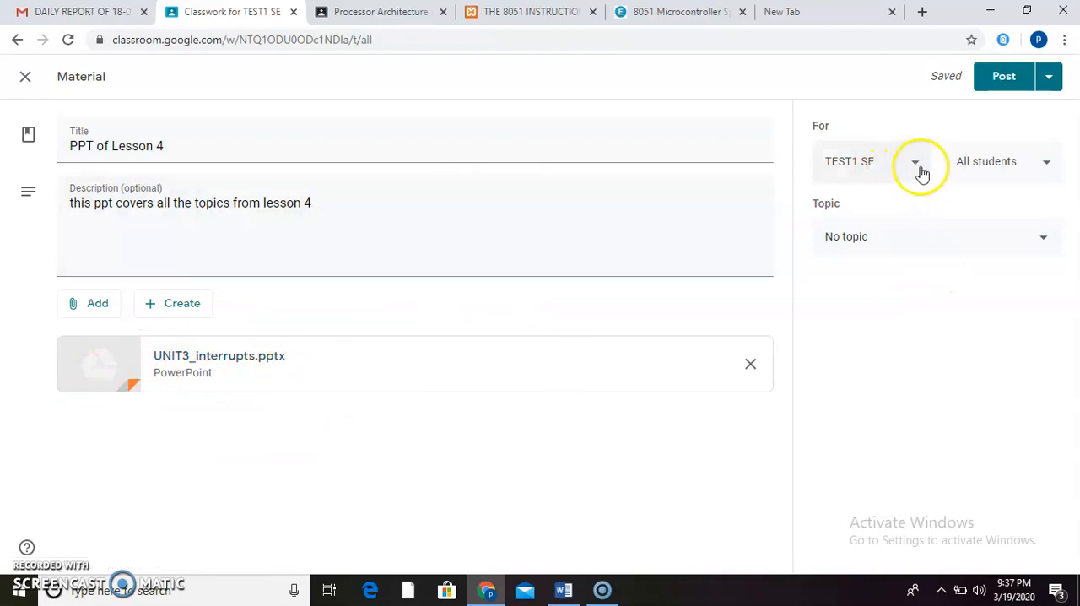
- Post the material to all students of TEST1 with no topic and dismiss the introduction about topics
left_click(1001, 163)
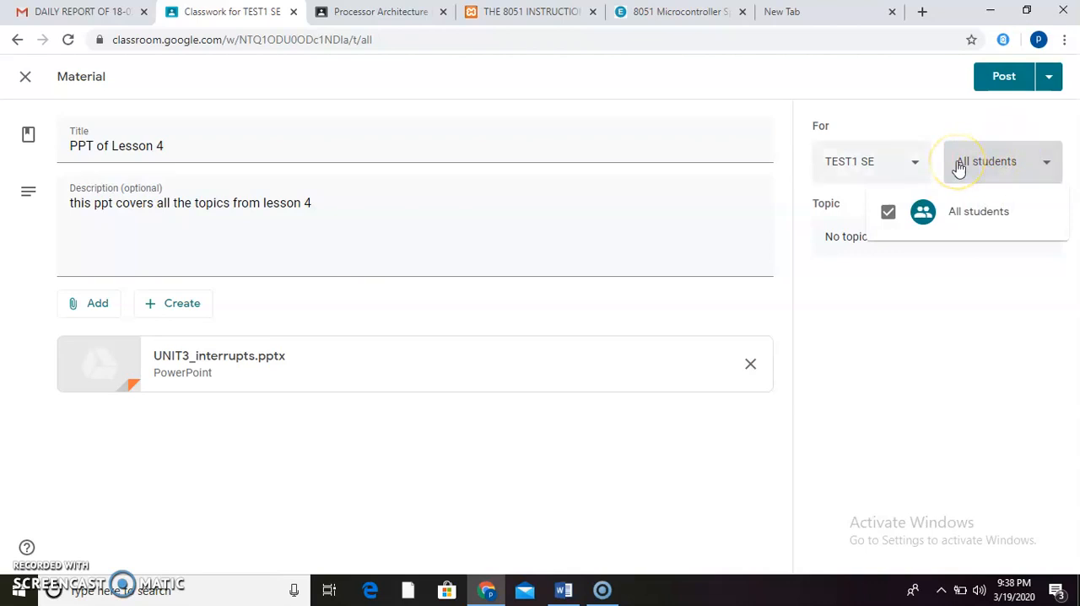
left_click(842, 242)
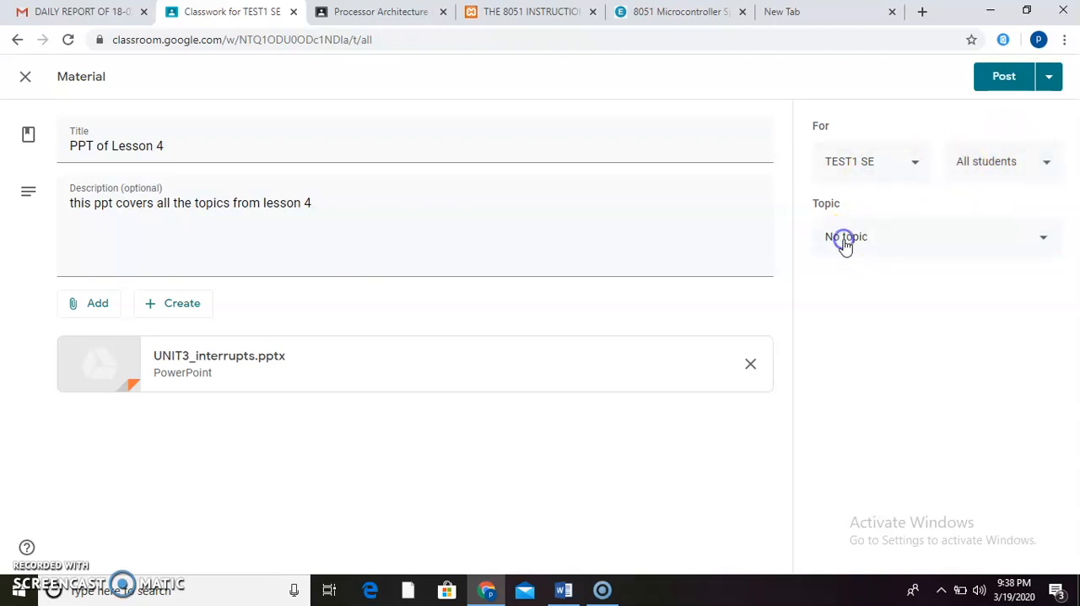
left_click(1036, 243)
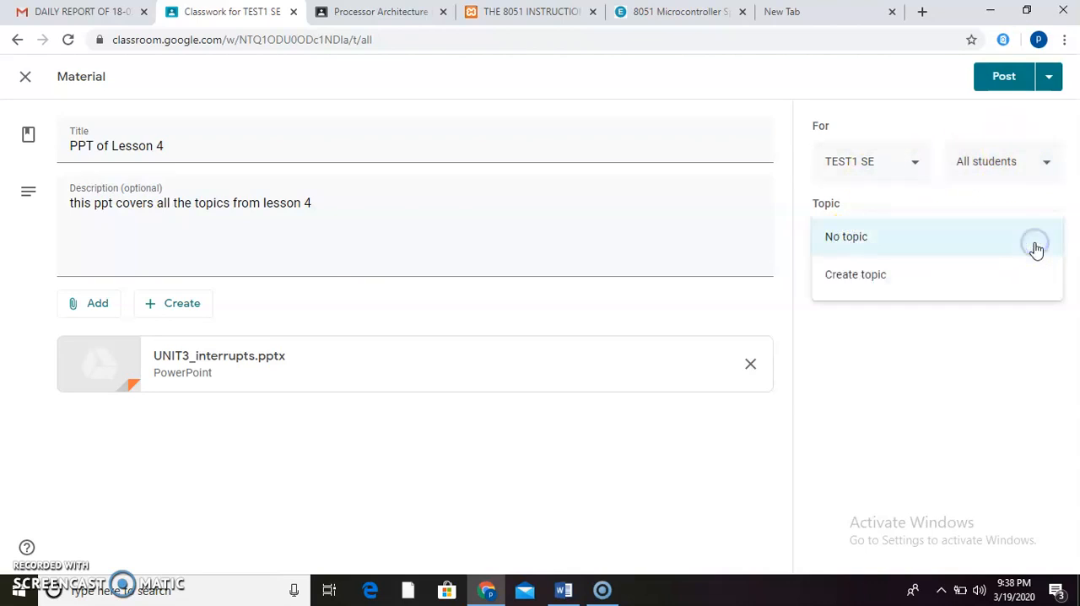
left_click(943, 250)
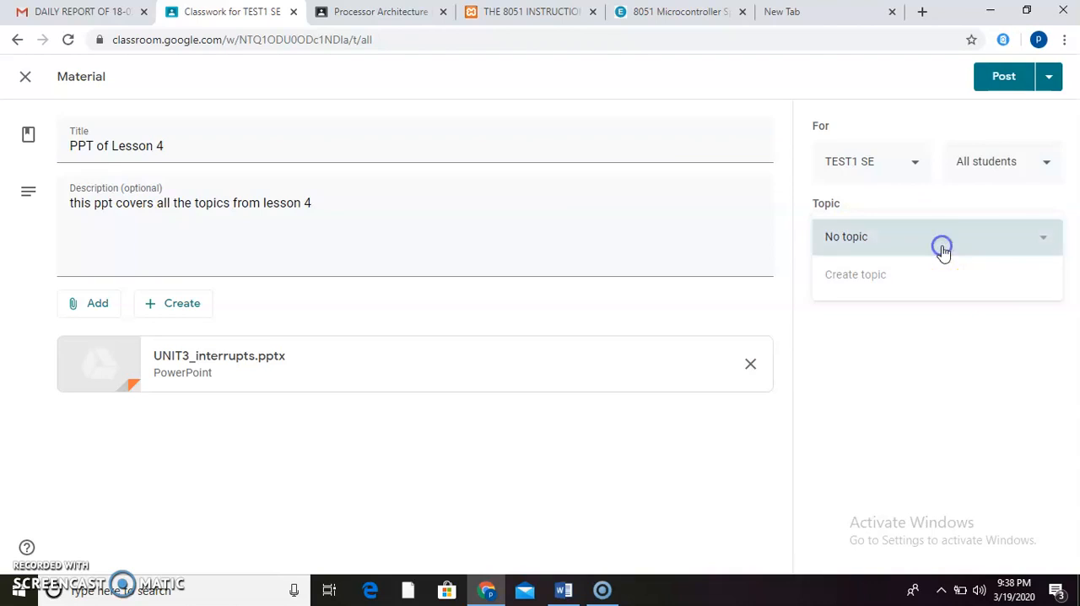
left_click(1010, 76)
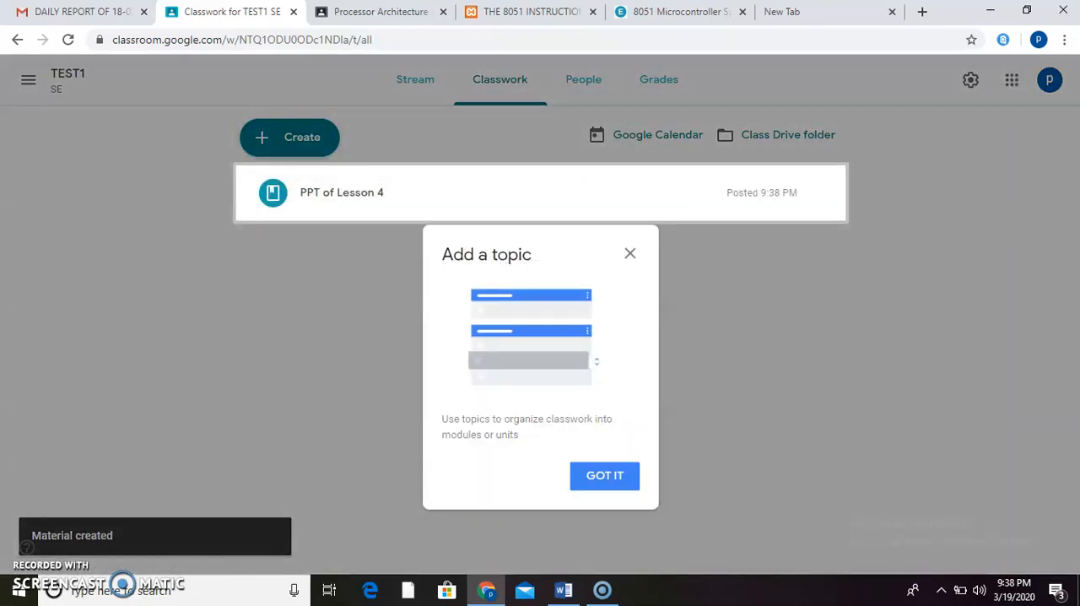
left_click(630, 254)
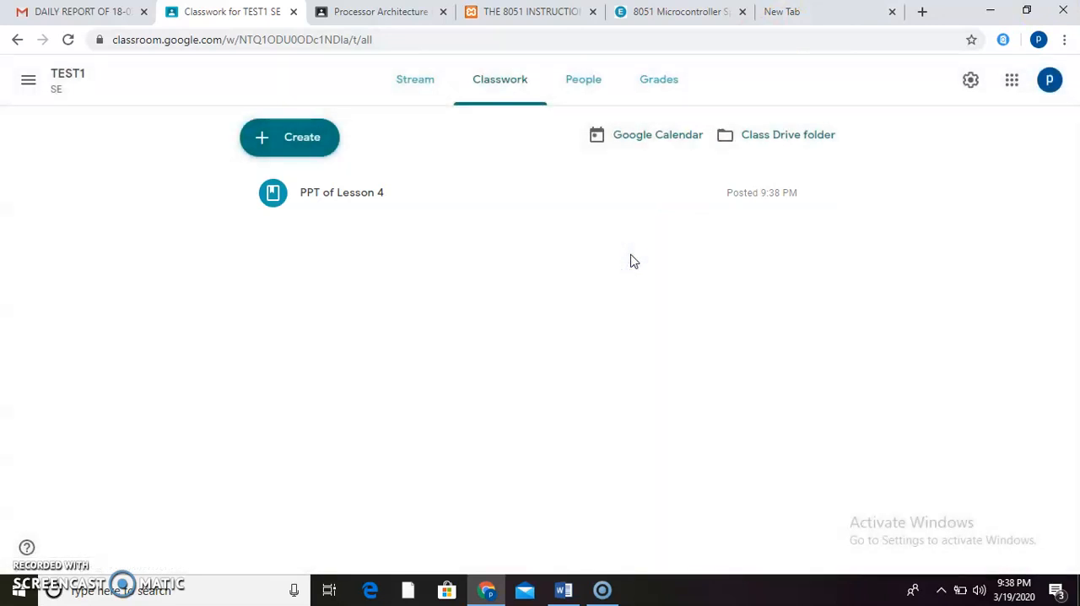
- Show the People page of TEST1 and highlight the class code in the Students section
left_click(588, 99)
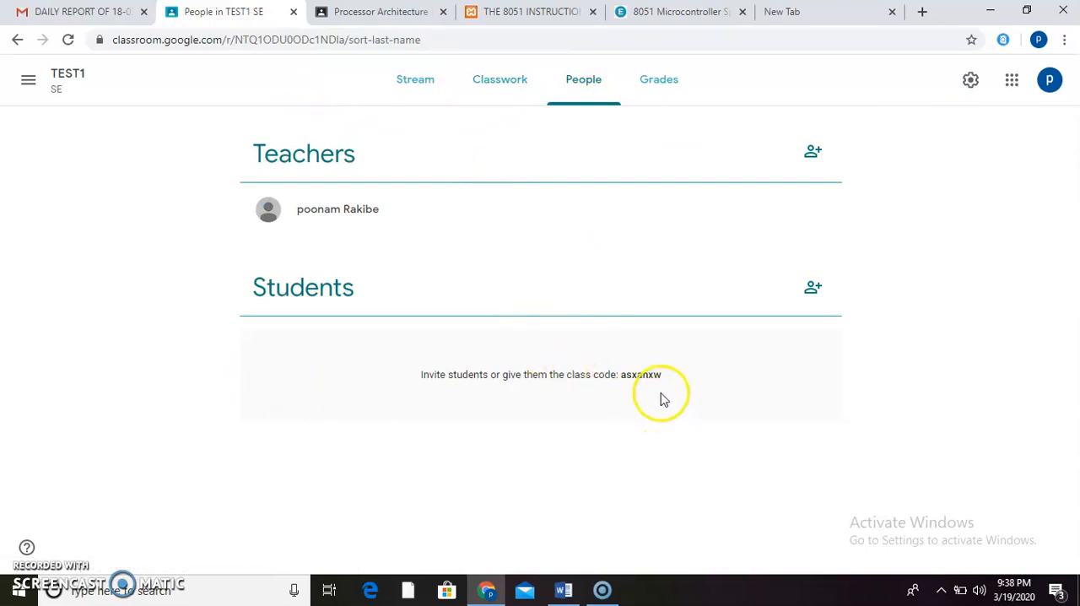
left_click(624, 374)
left_click_drag(627, 374, 669, 384)
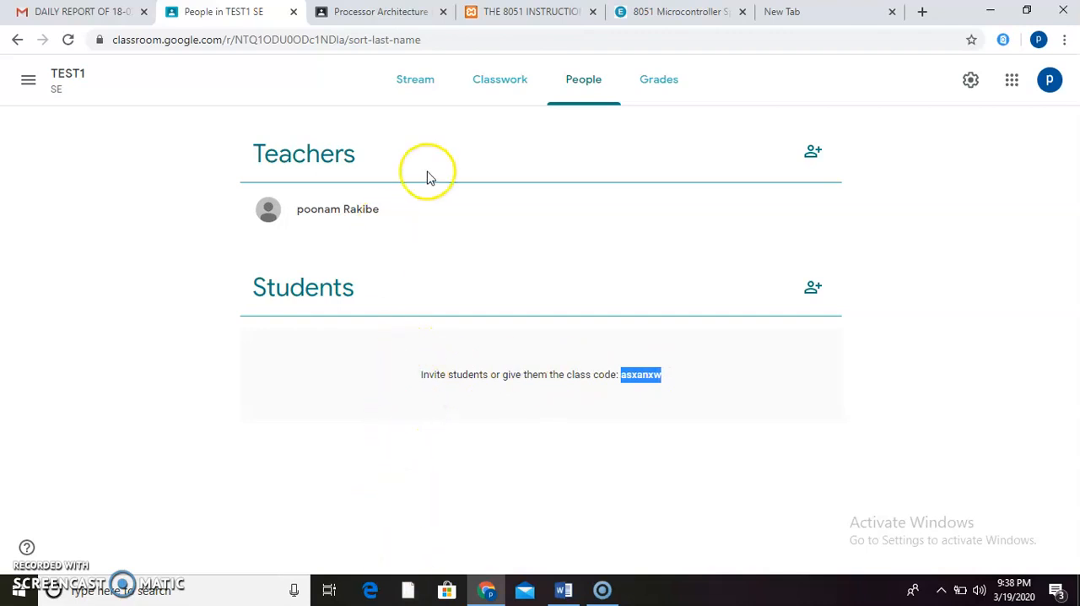
- Review the classwork creation options and the Stream of TEST1, and return to the Classwork page
left_click(496, 81)
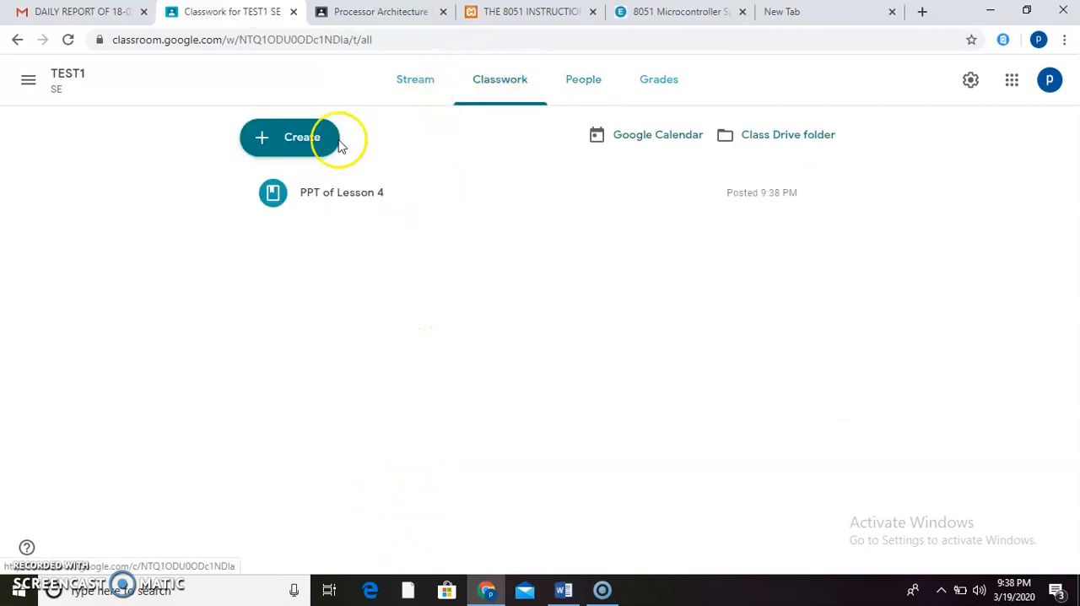
left_click(309, 145)
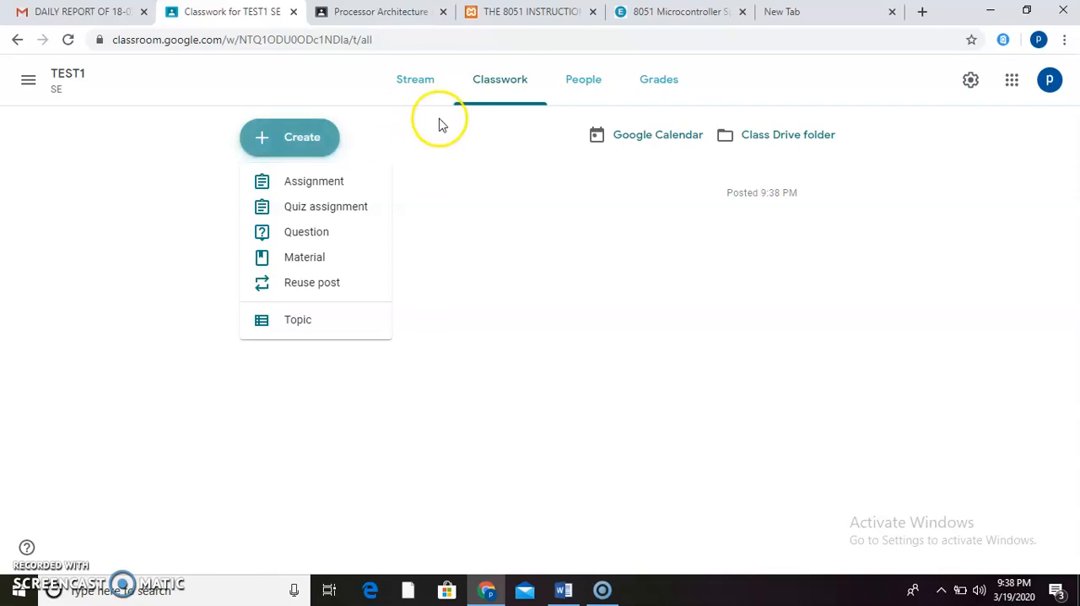
left_click(494, 84)
left_click(422, 89)
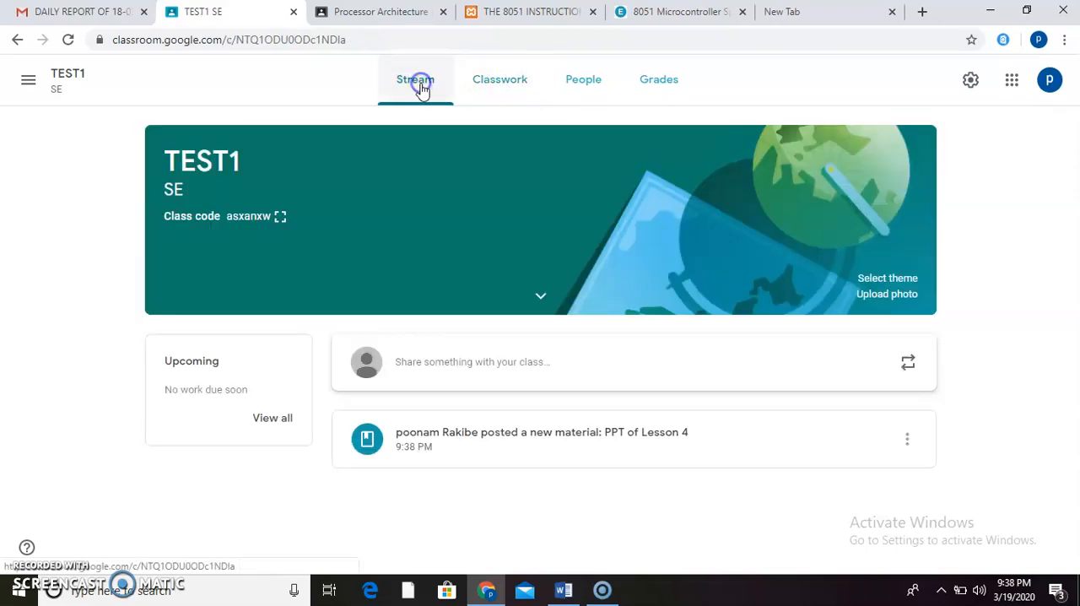
left_click(16, 39)
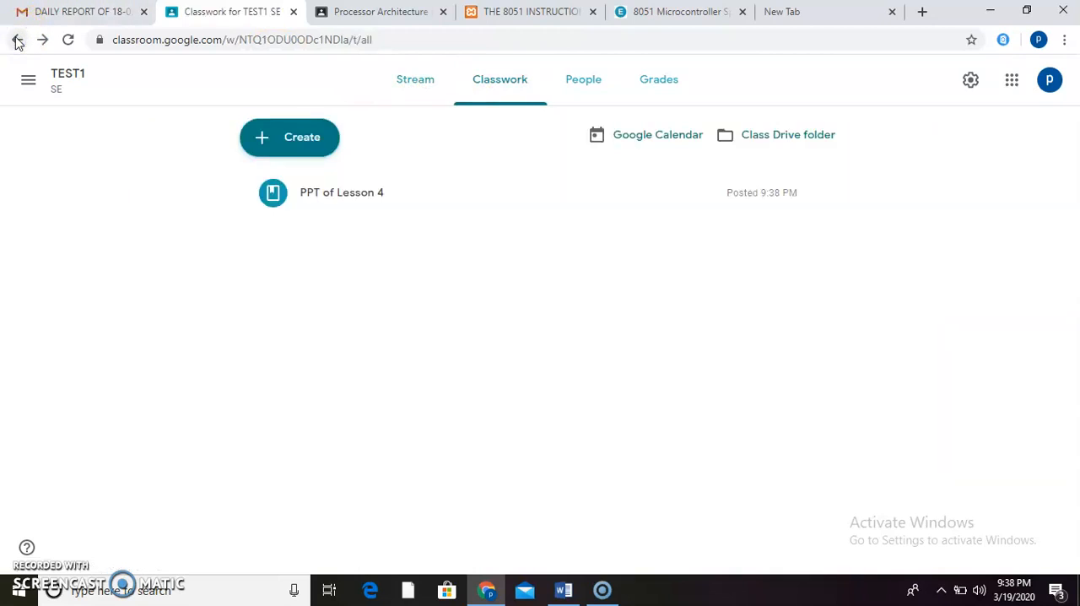